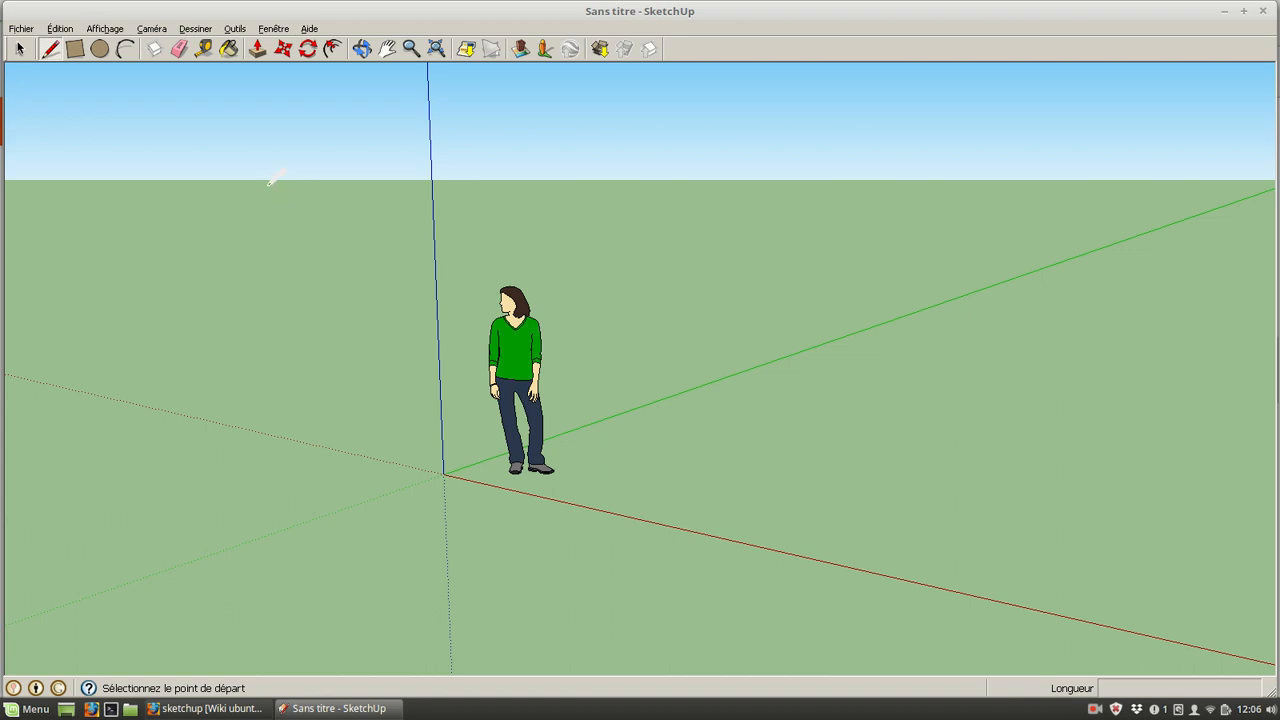
Set the model's length units to decimal millimetres.
left_click(272, 29)
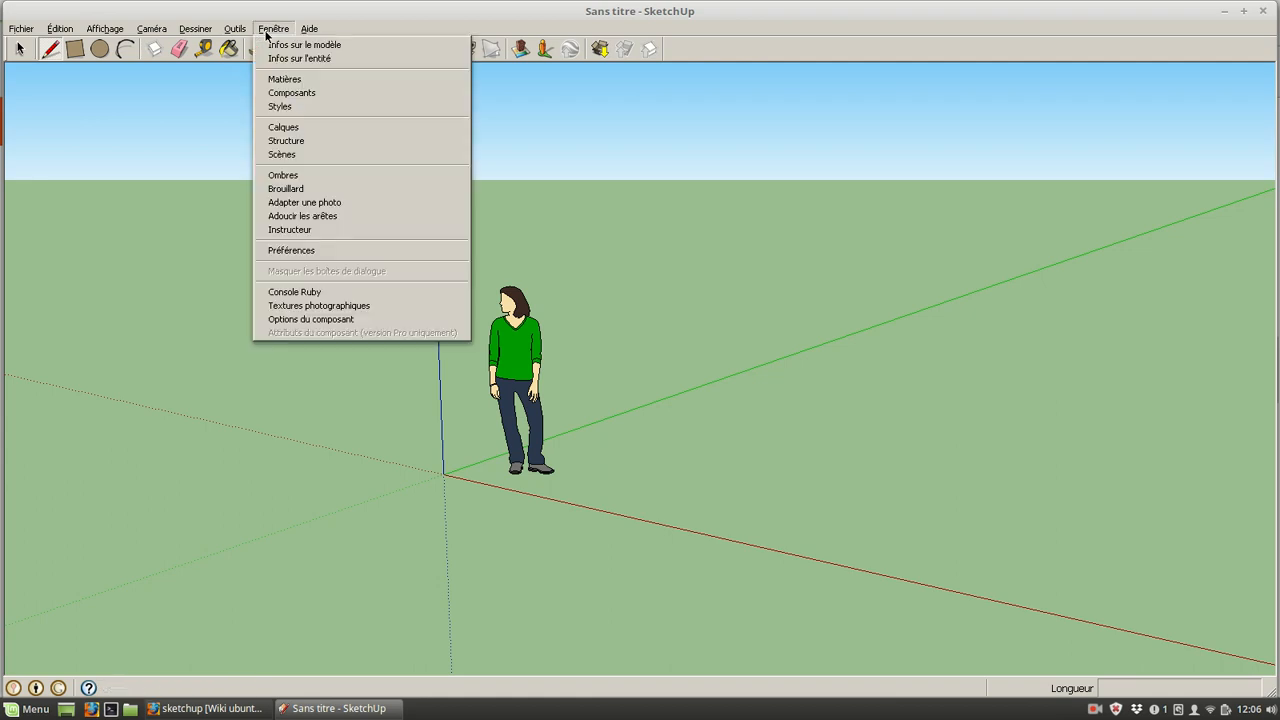
left_click(290, 43)
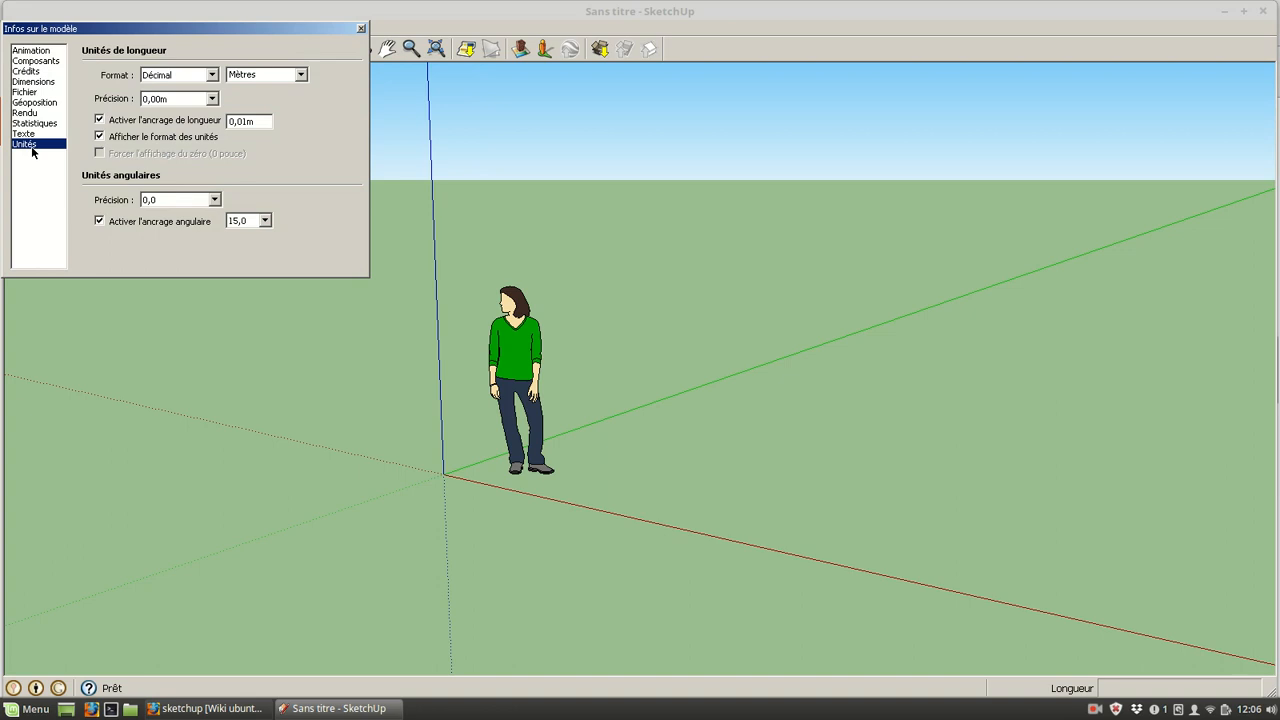
left_click(300, 76)
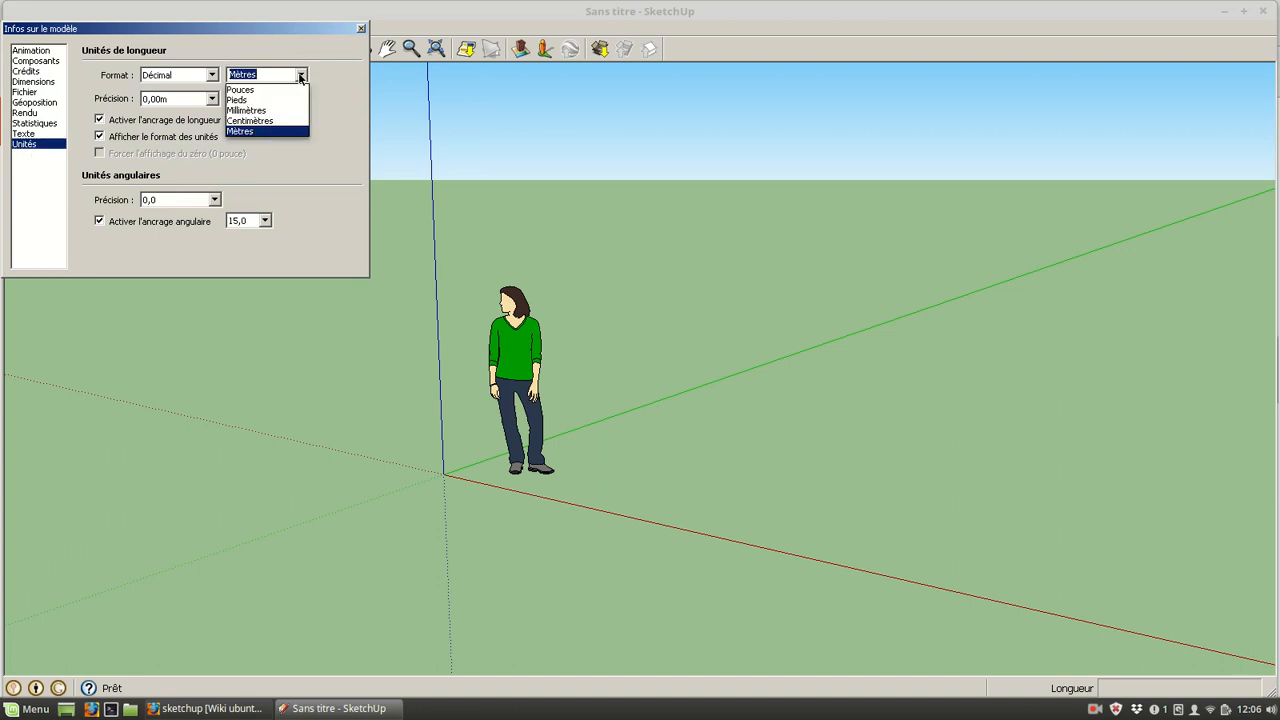
left_click(250, 111)
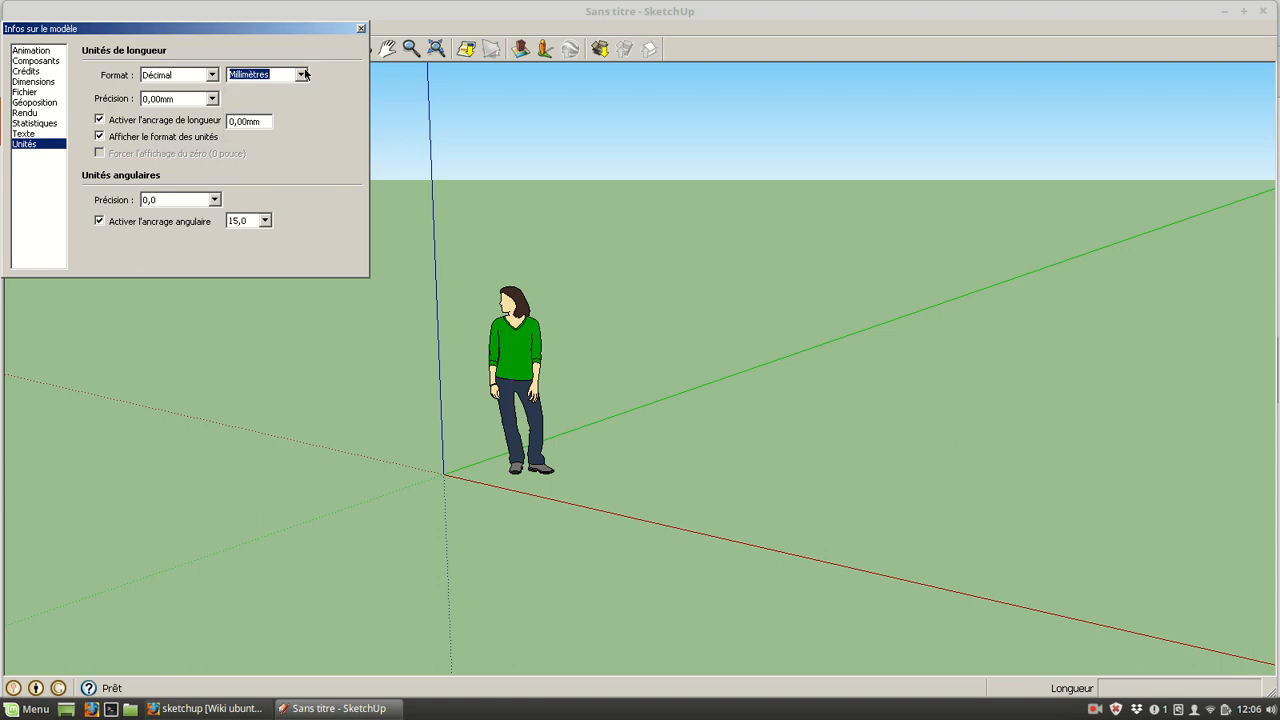
left_click(360, 29)
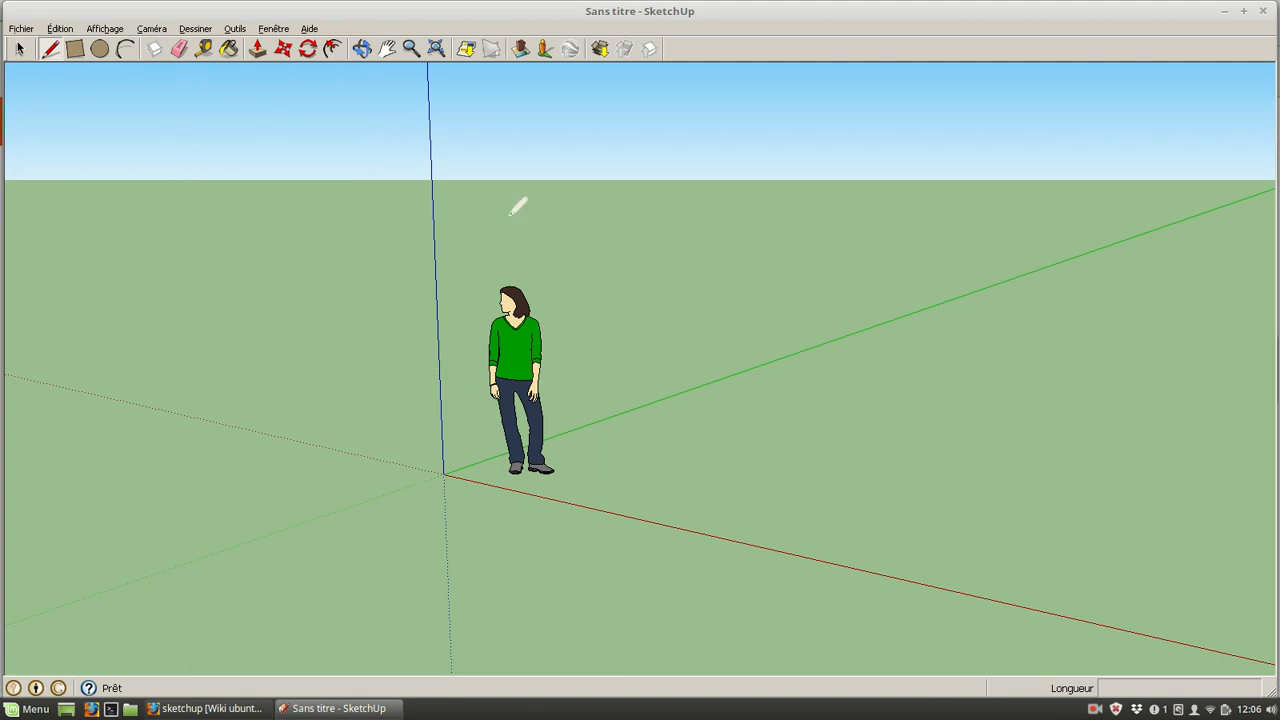
Erase the default human figure from the model.
left_click(180, 50)
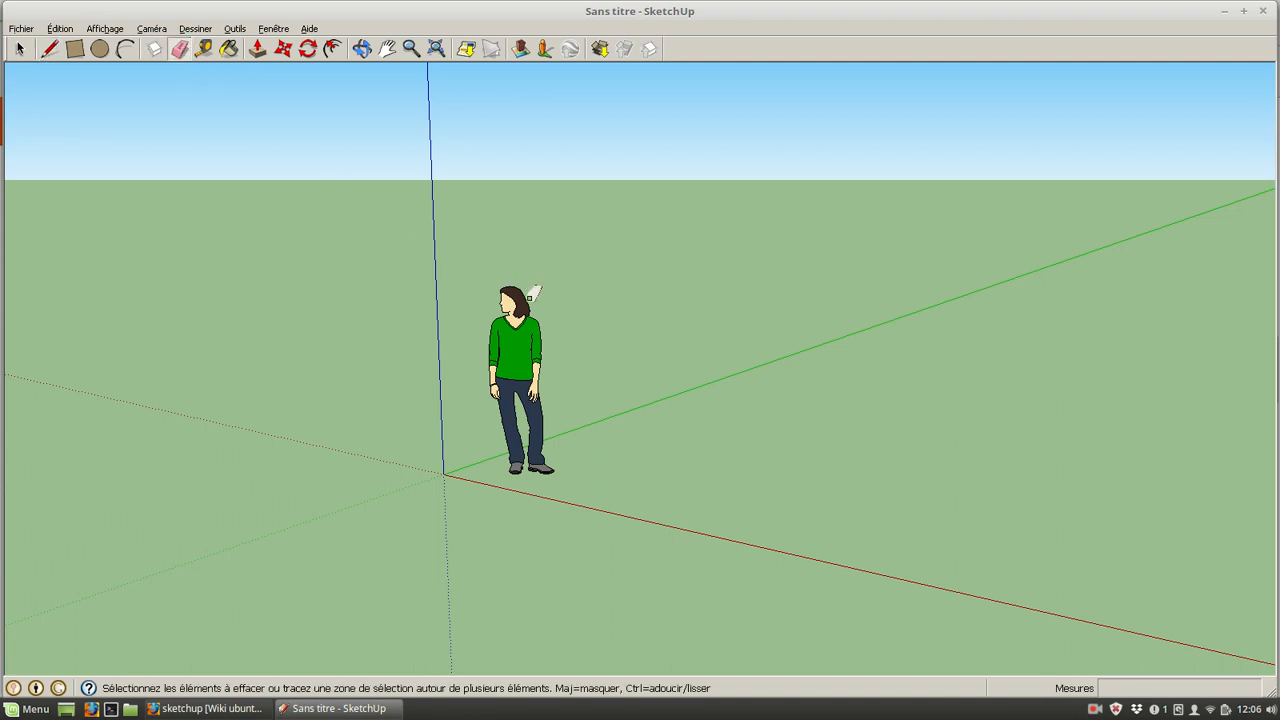
left_click(525, 295)
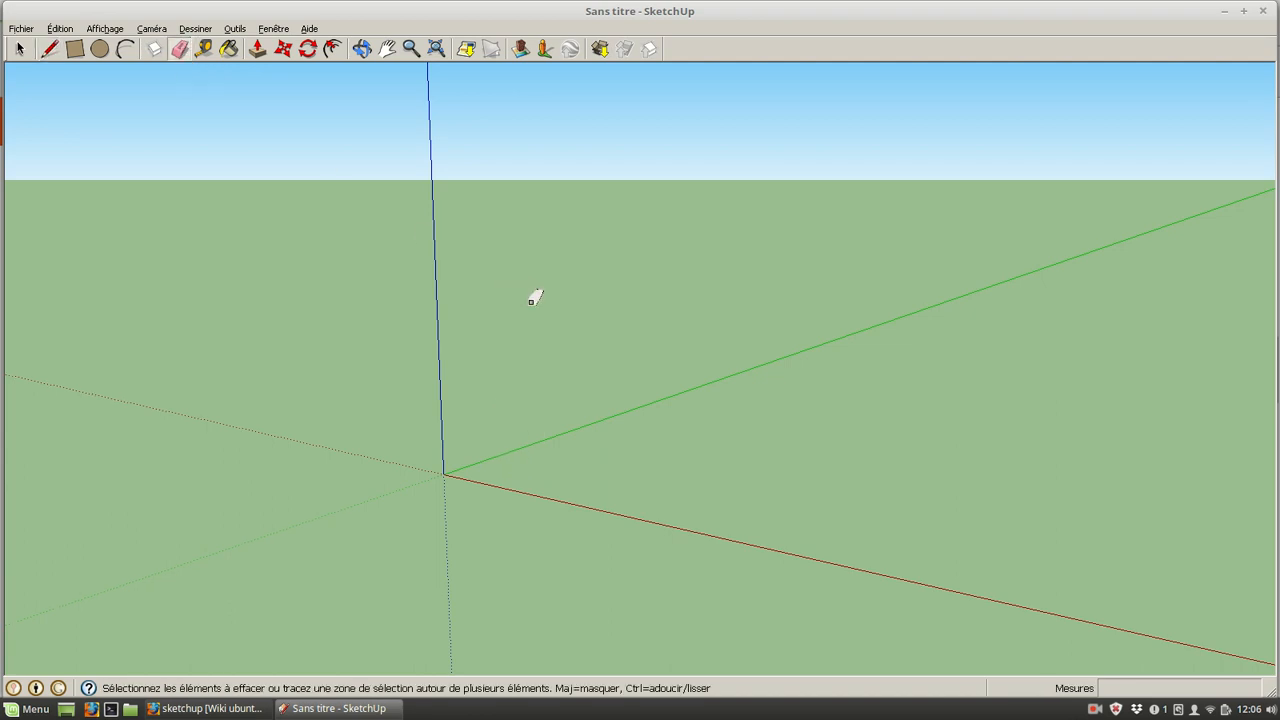
Draw a 50 x 40 mm rectangle on the ground plane from the origin, with the 50 mm side along the red axis.
left_click(388, 50)
left_click_drag(654, 480, 419, 447)
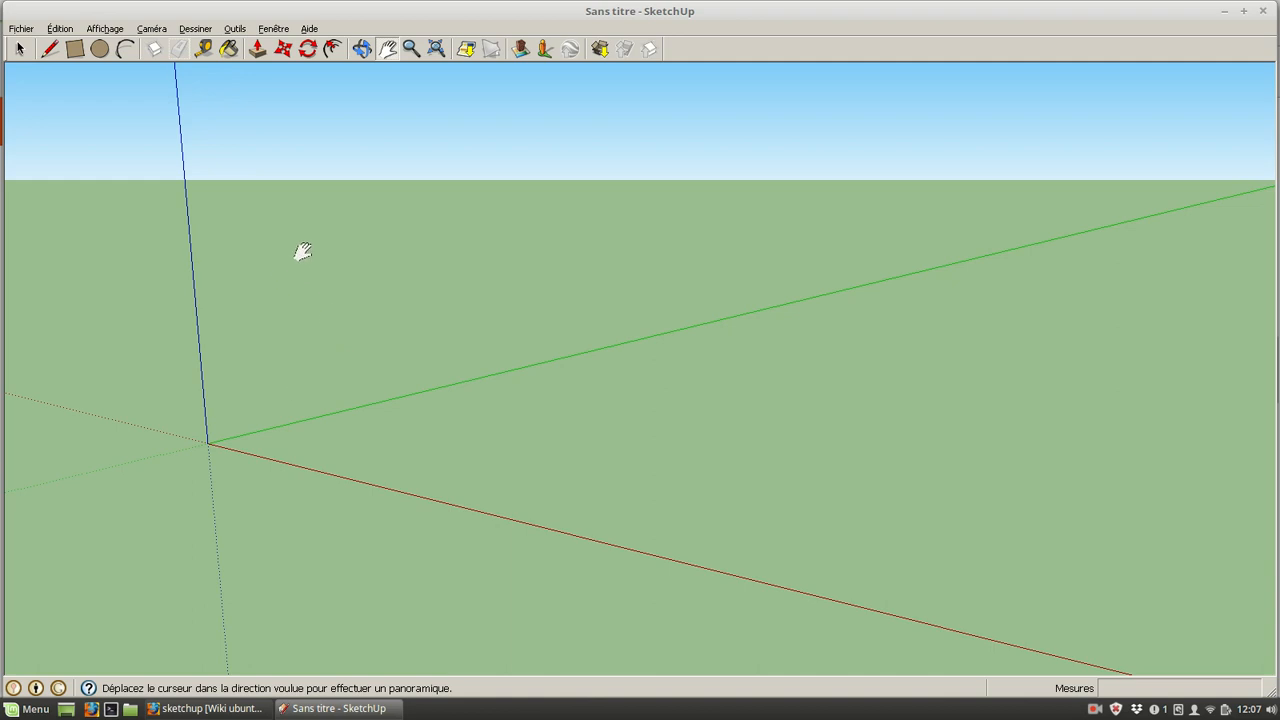
left_click(80, 48)
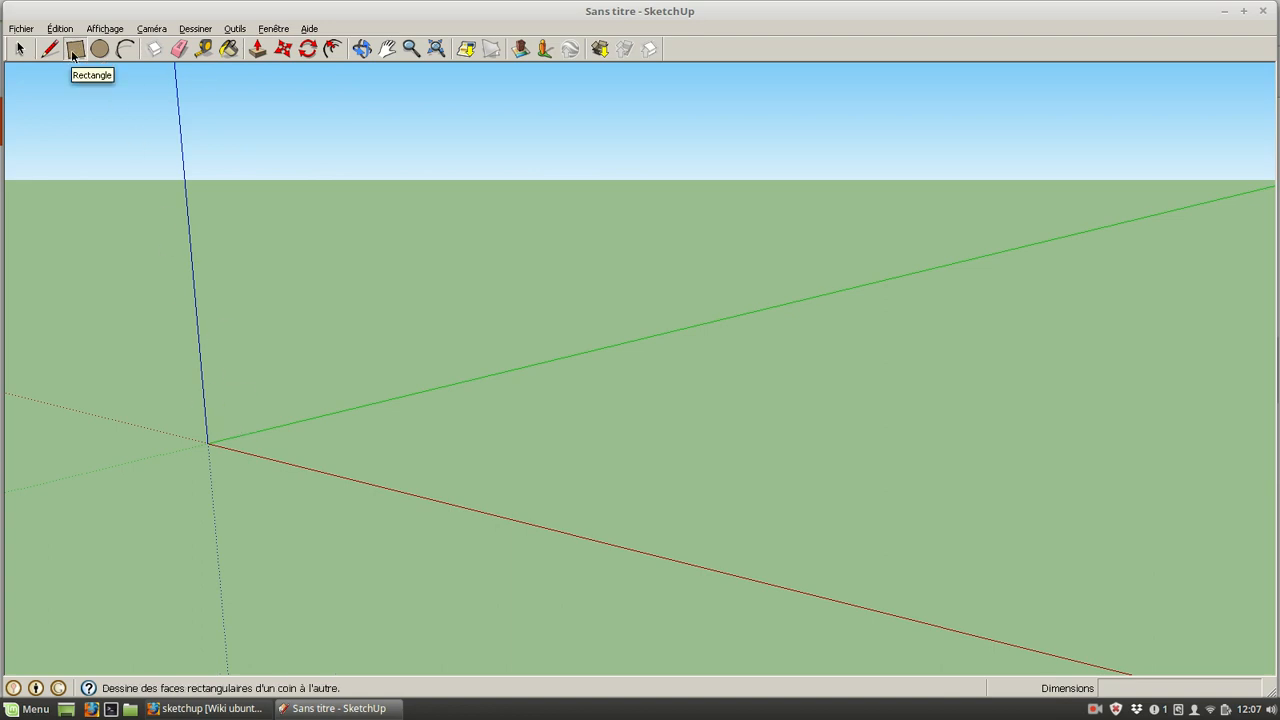
left_click(209, 442)
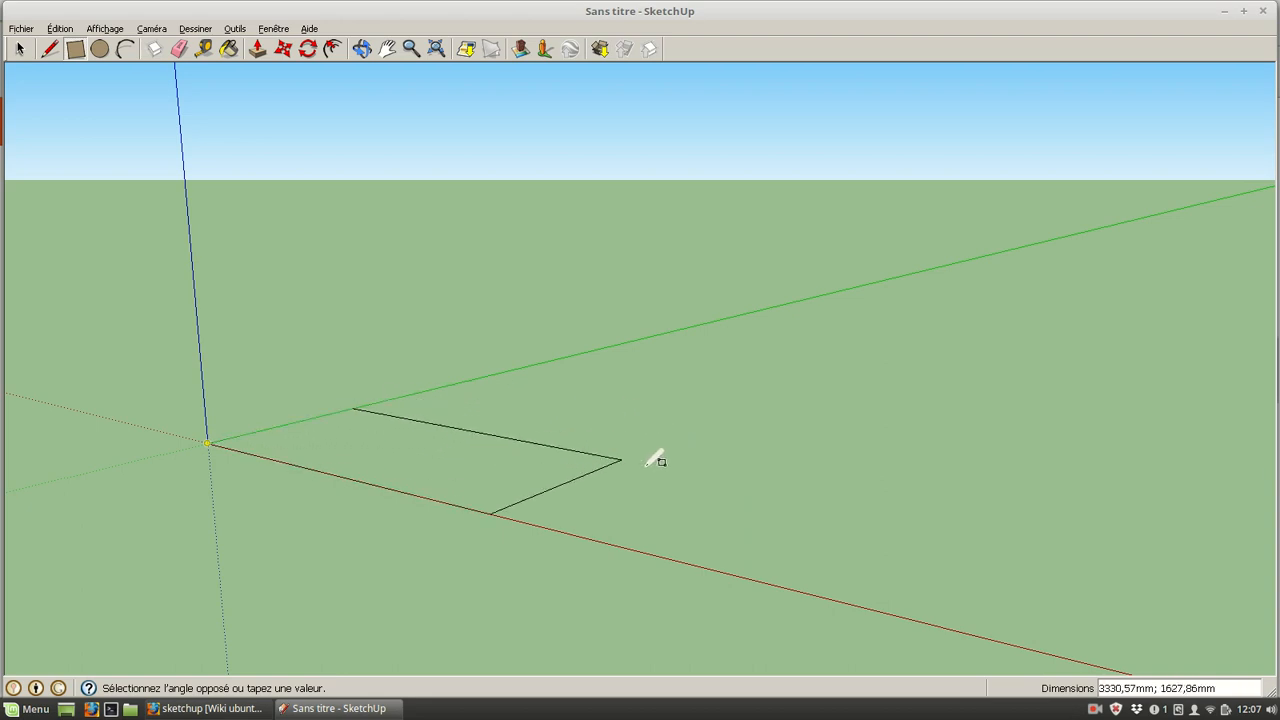
left_click(766, 436)
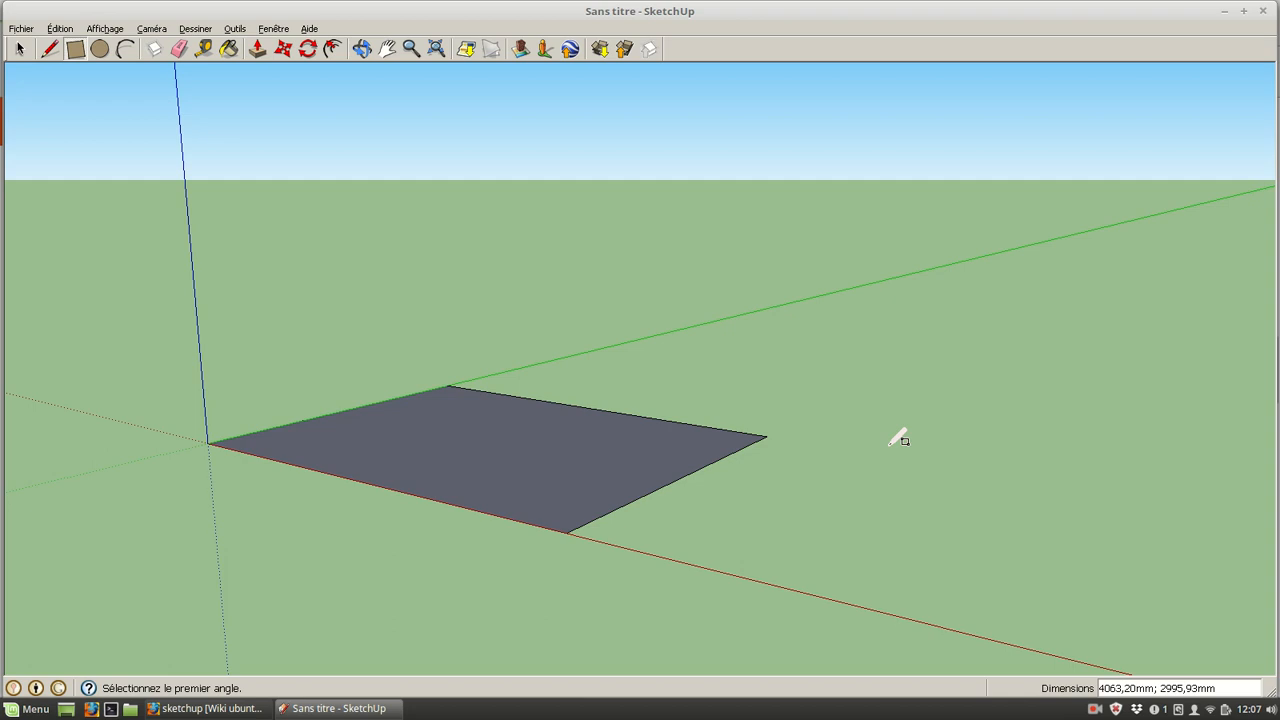
type("50;40")
key("ctrl+z")
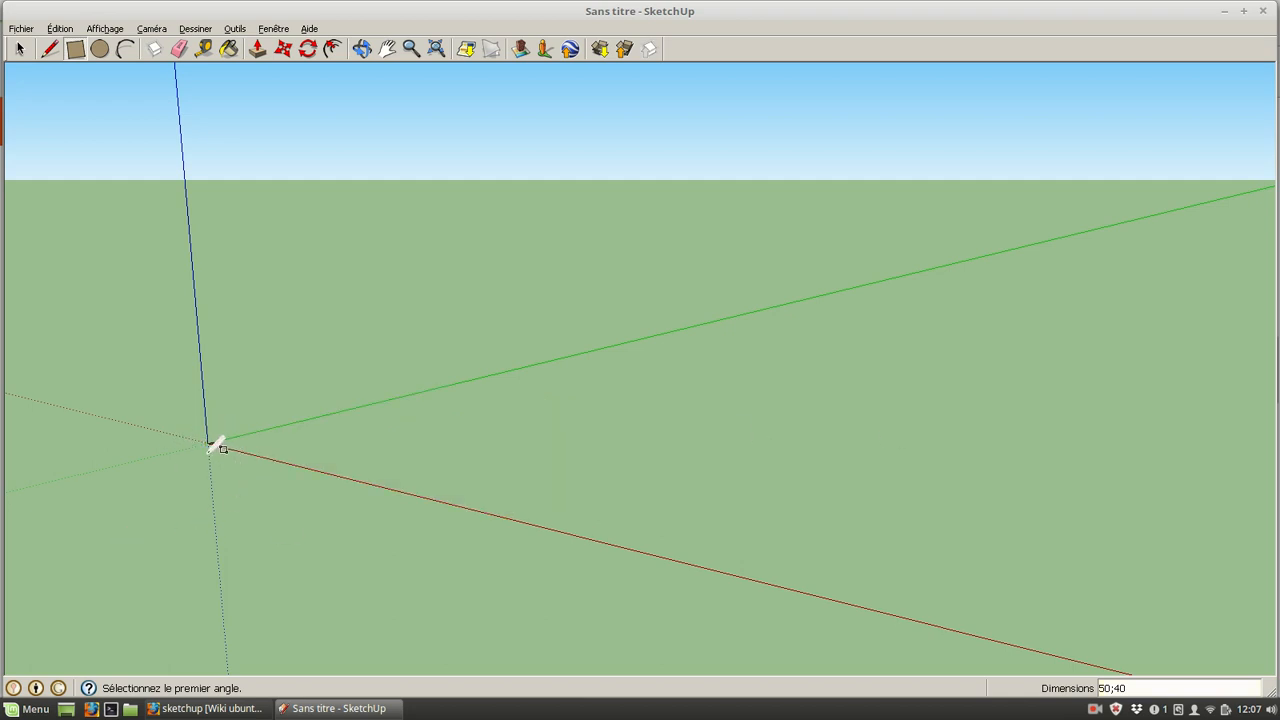
Extrude the rectangular face upward by 4 mm with Push/Pull.
scroll(204, 448, "up", 12)
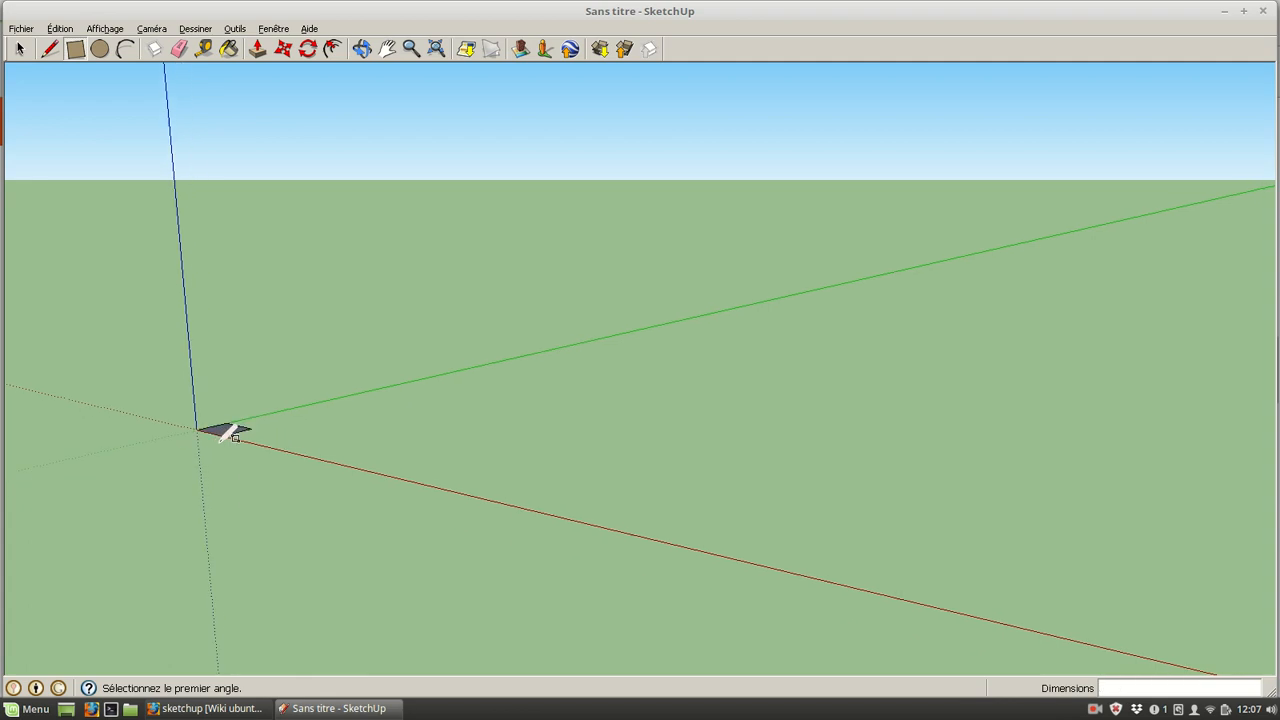
scroll(210, 425, "up", 10)
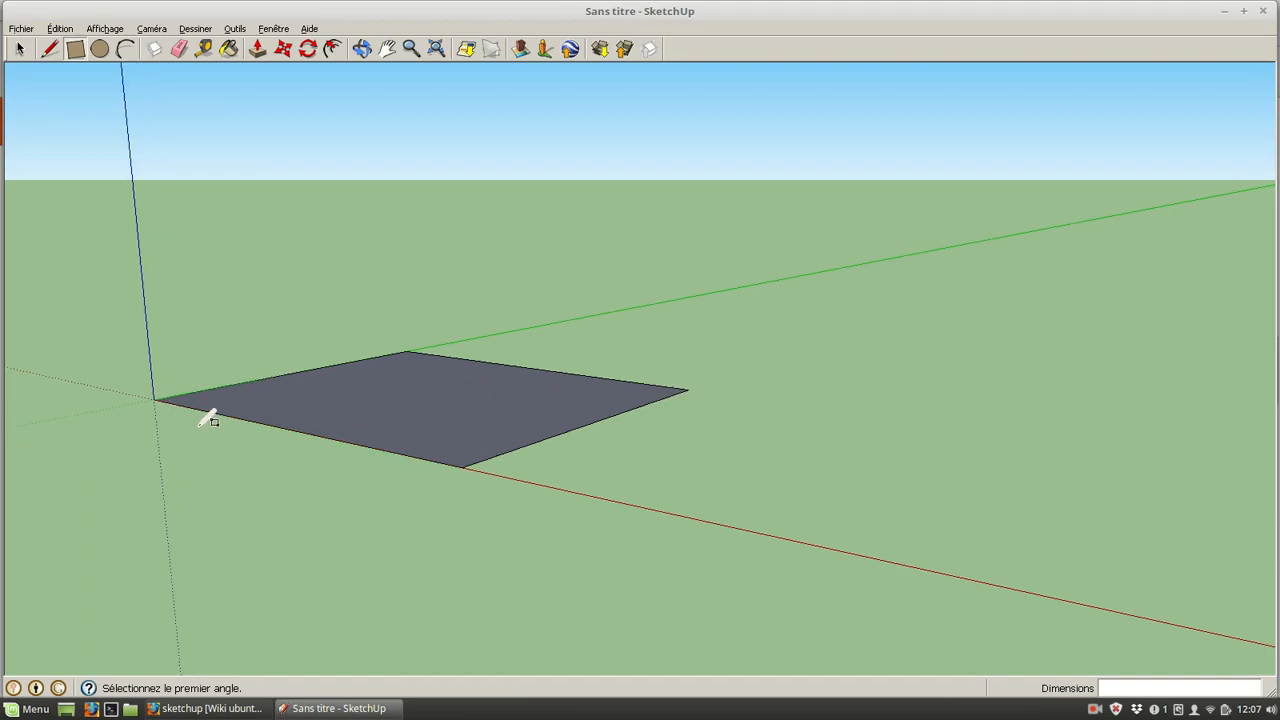
left_click(386, 48)
left_click_drag(338, 396, 495, 456)
scroll(517, 476, "up", 3)
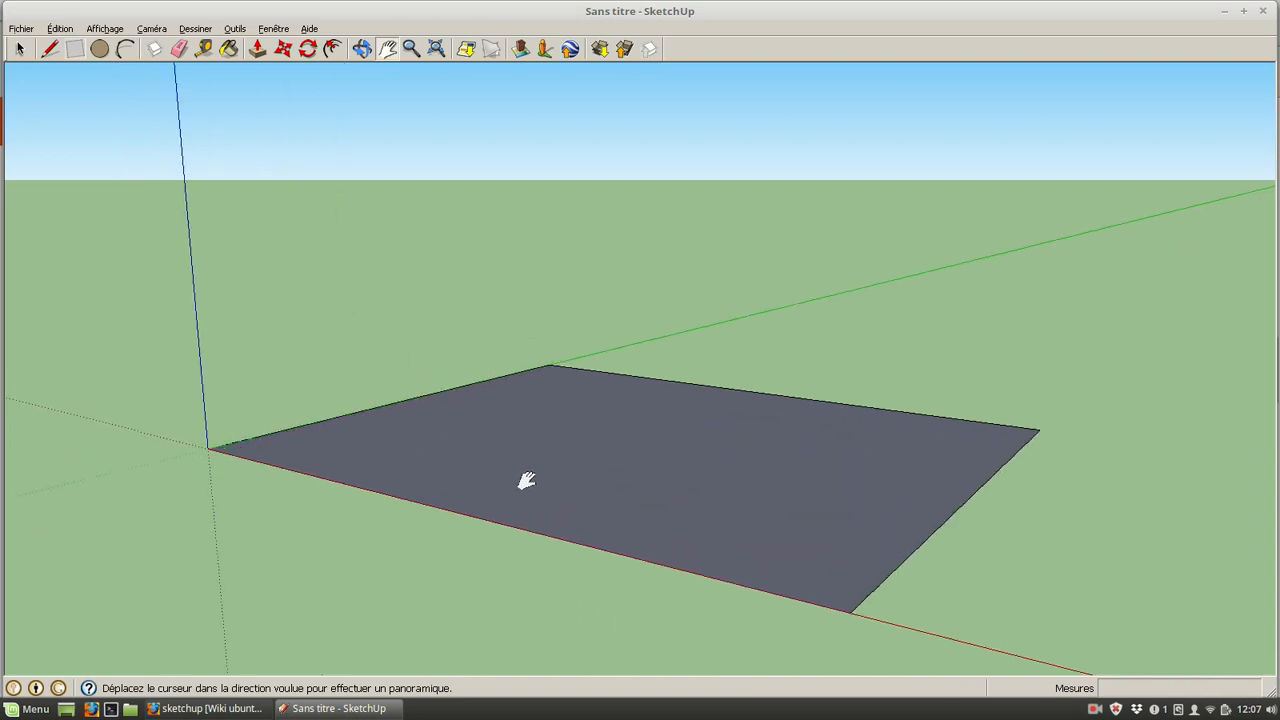
scroll(540, 486, "down", 3)
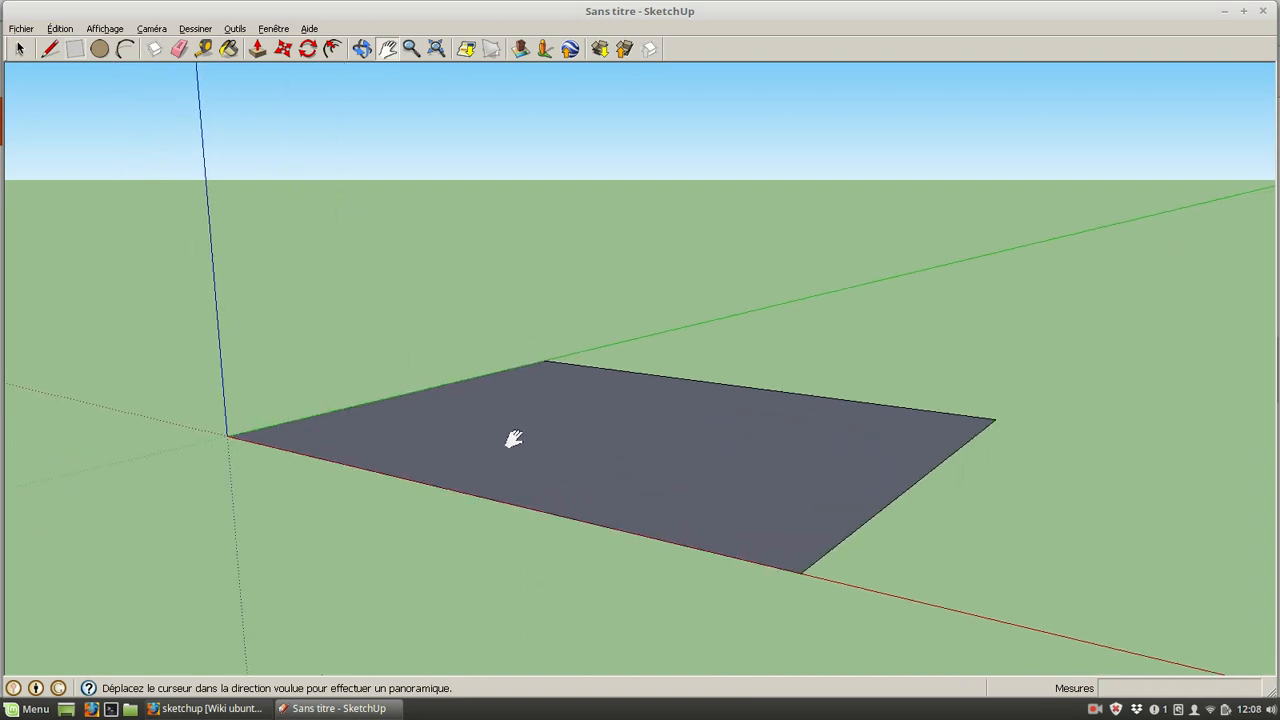
scroll(412, 452, "up", 1)
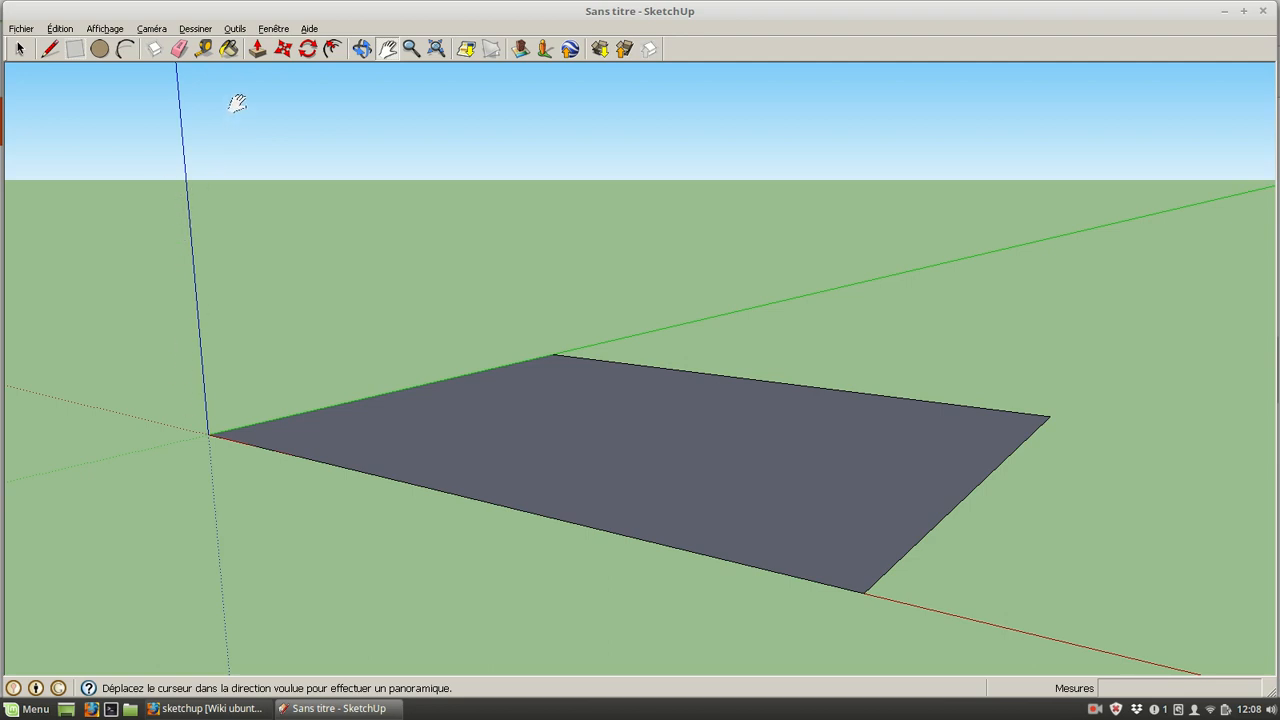
left_click(257, 53)
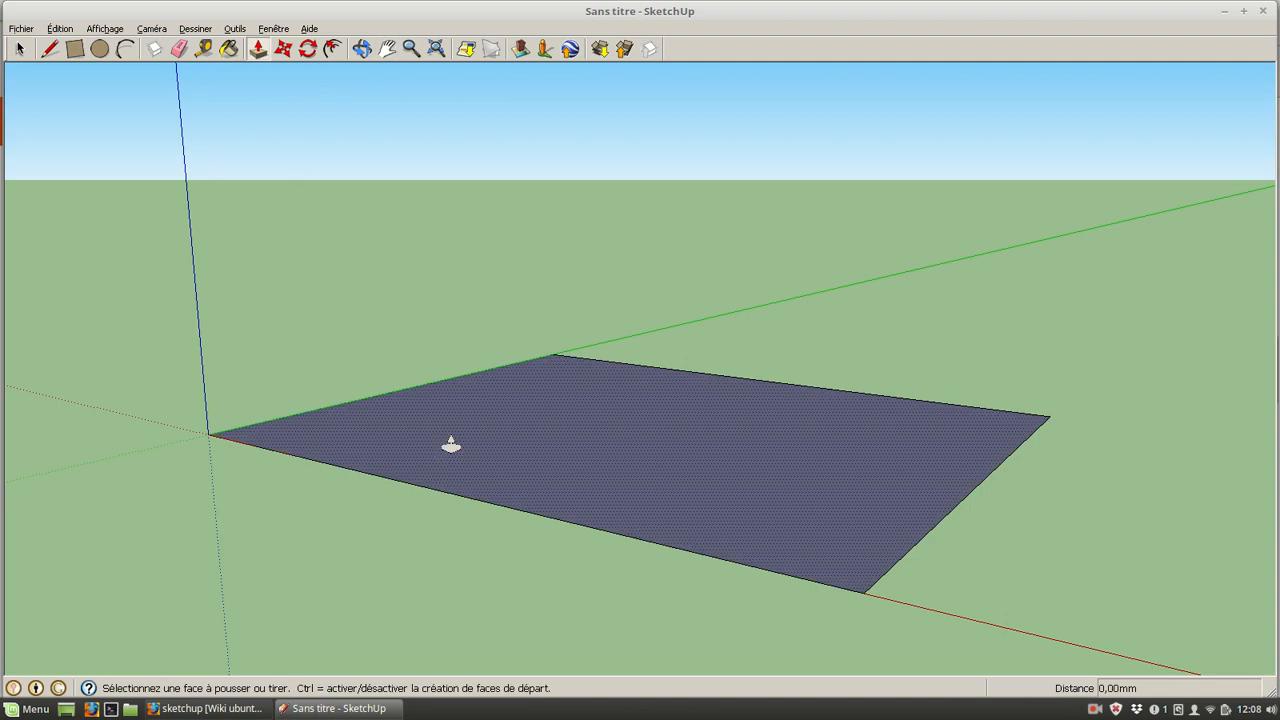
left_click(488, 500)
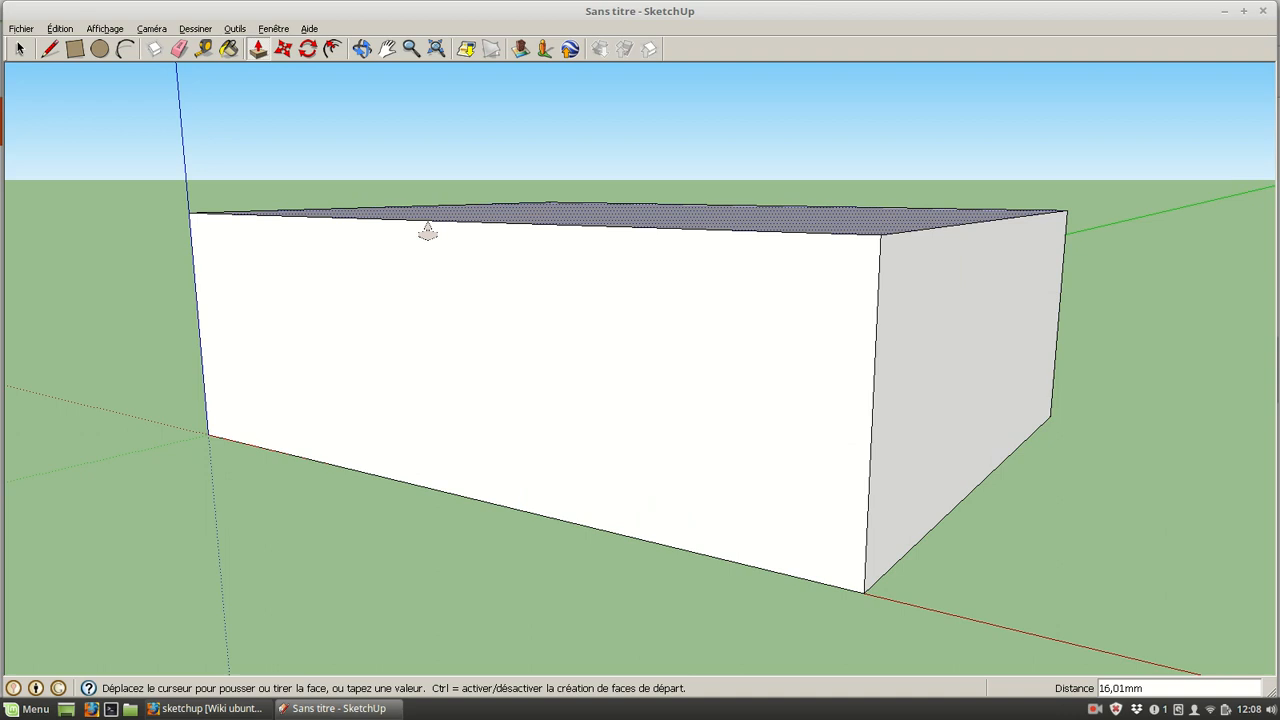
left_click(427, 232)
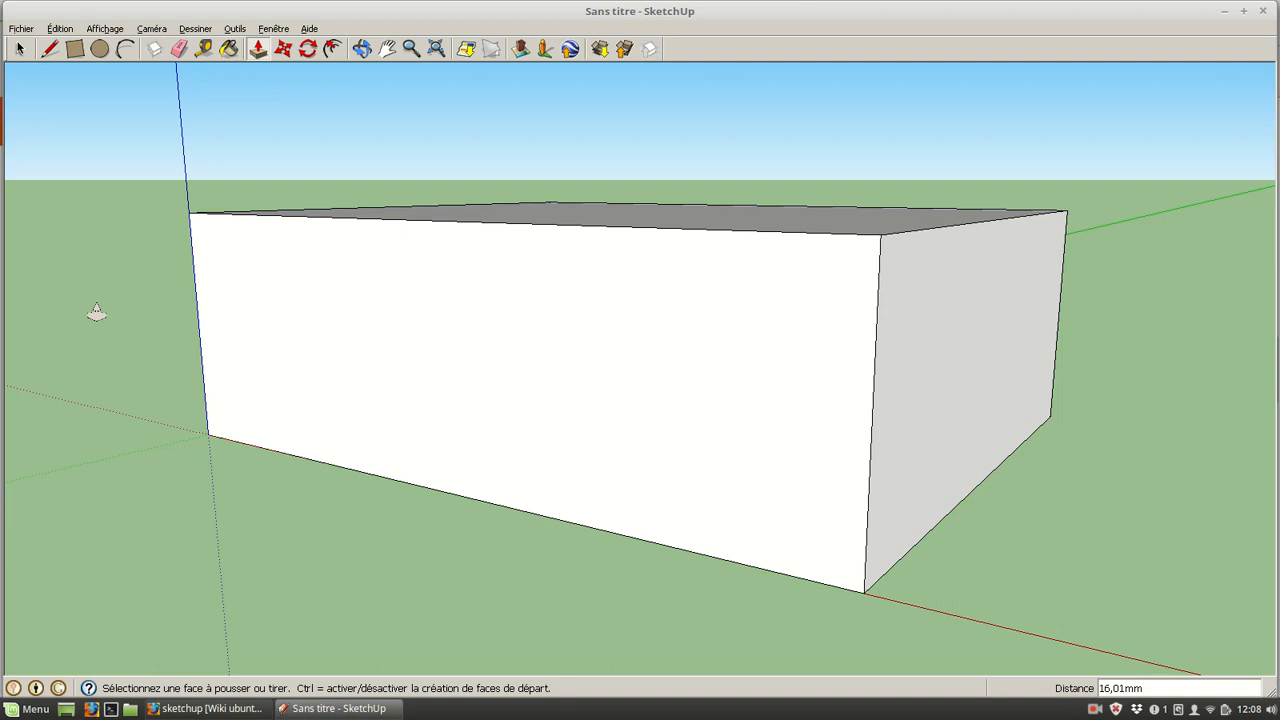
key("Return")
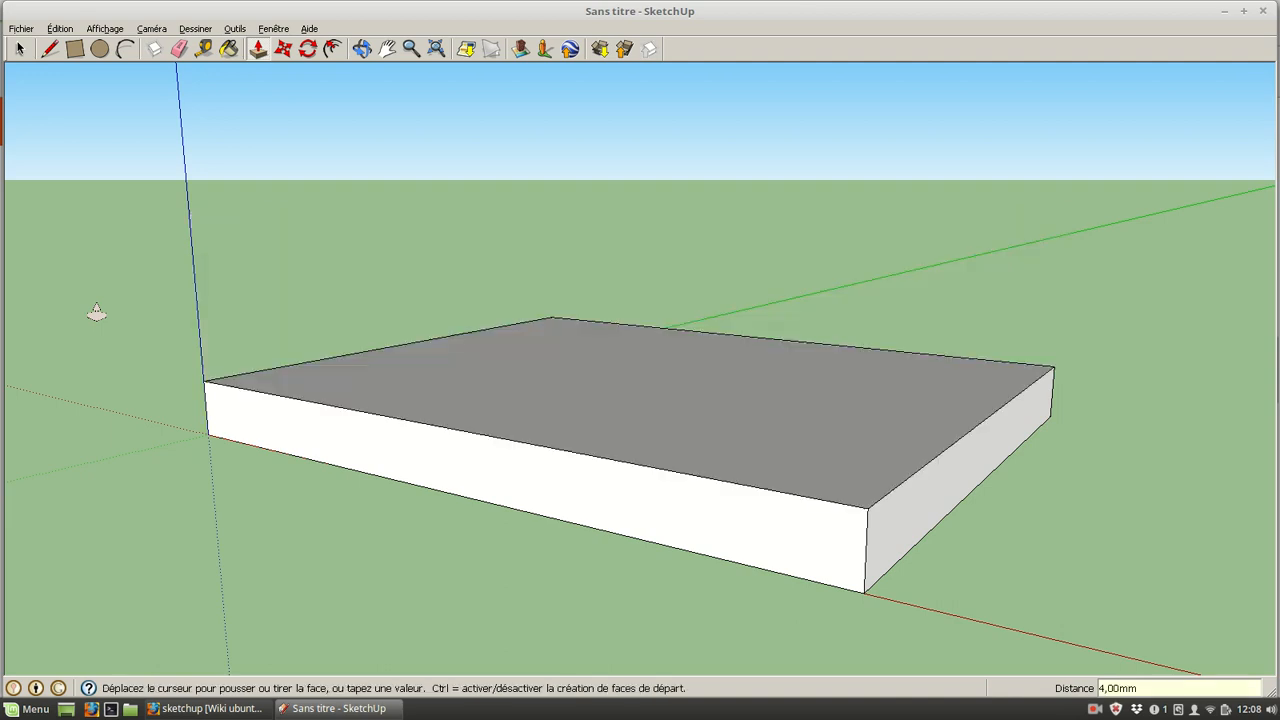
Measure the plate's thickness and its length along the red axis with the Tape Measure.
left_click(203, 50)
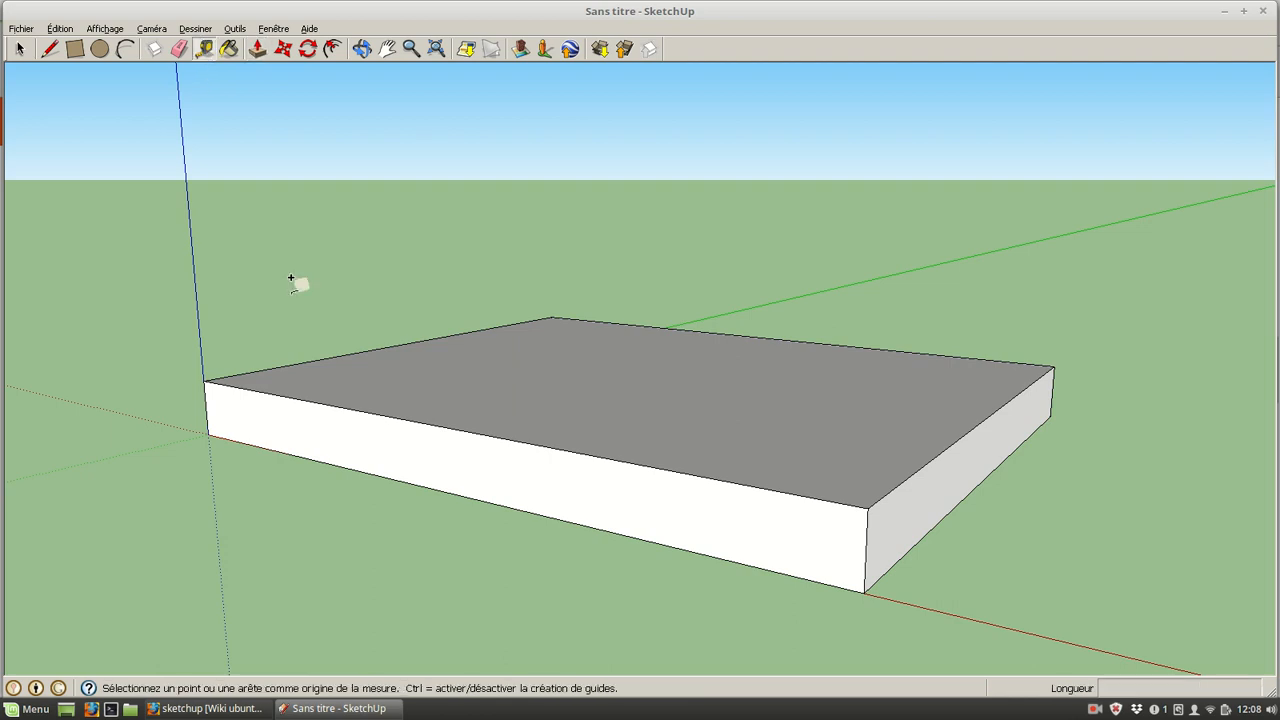
left_click(407, 466)
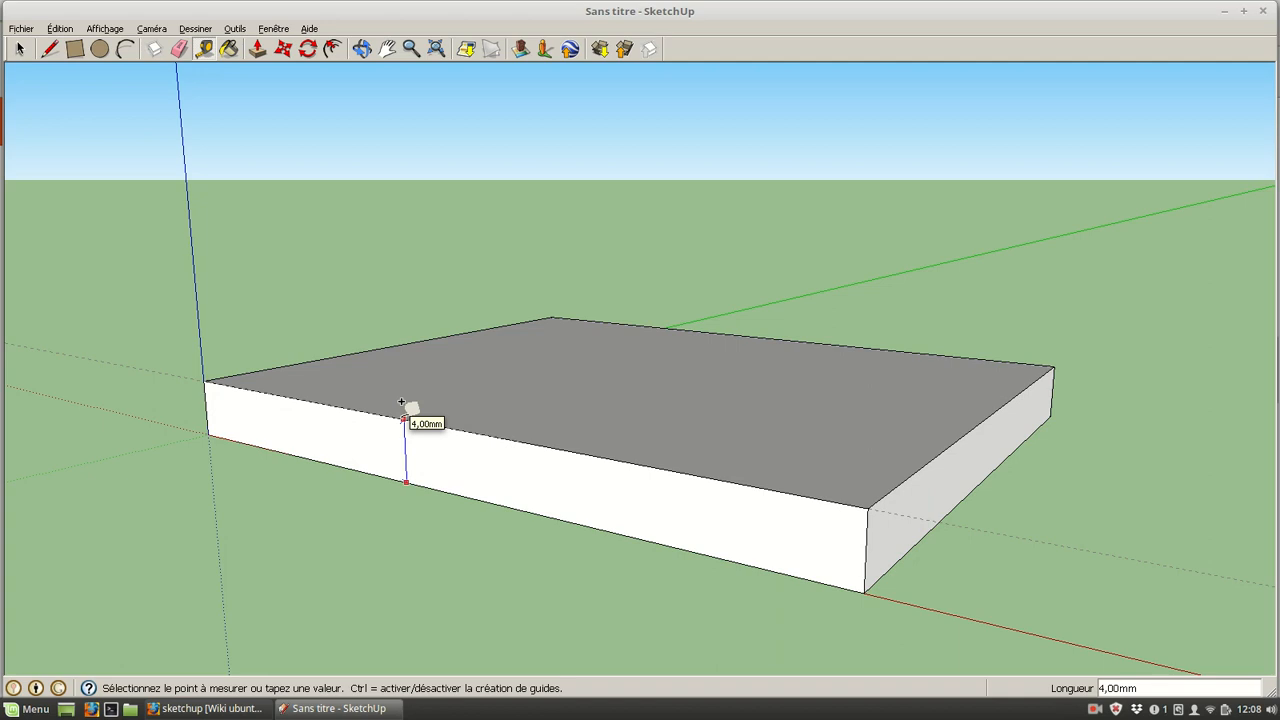
left_click(401, 404)
left_click(360, 351)
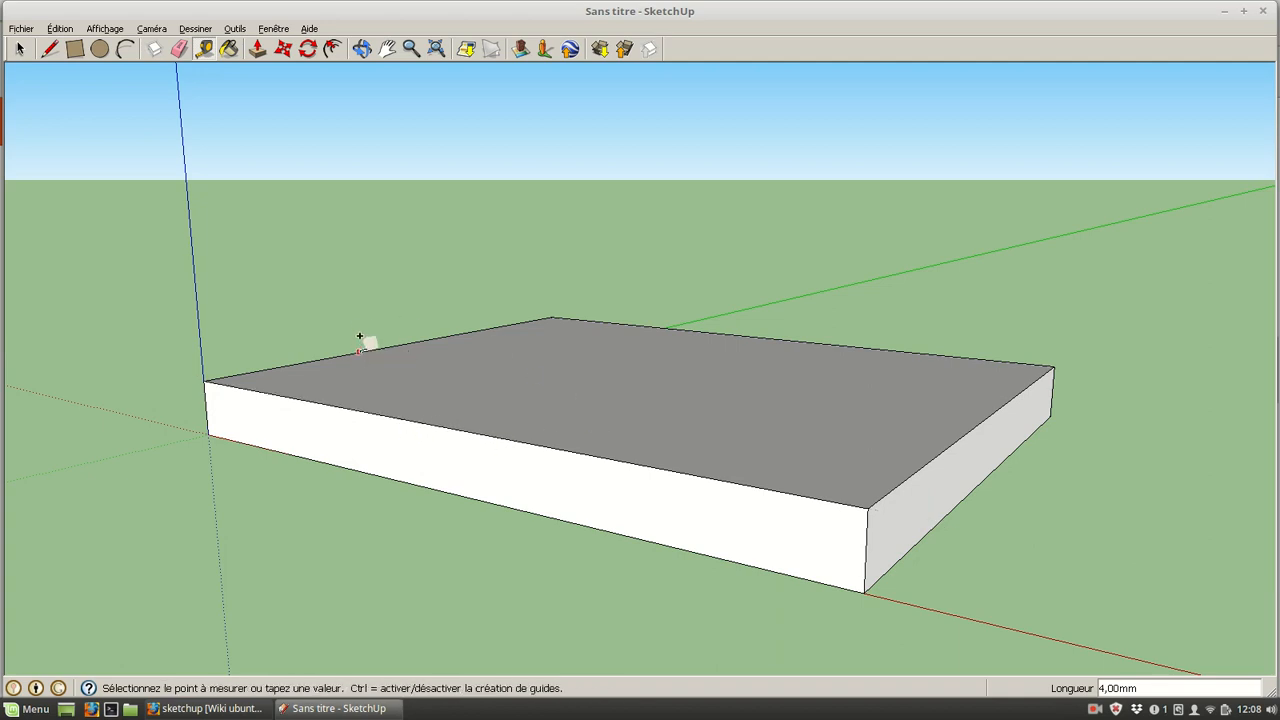
left_click(932, 443)
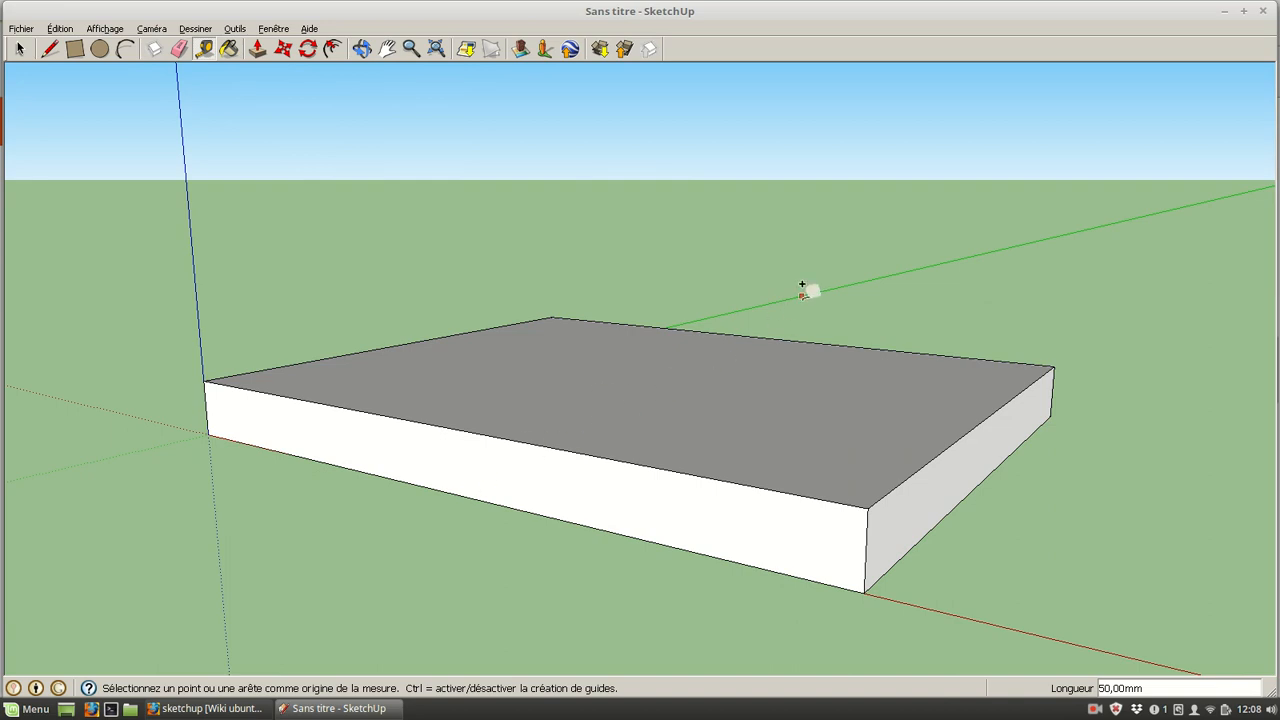
Place a guide line across the top face, parallel to the green axis and 25 mm from the edge on the origin side.
left_click(361, 351)
left_click(638, 387)
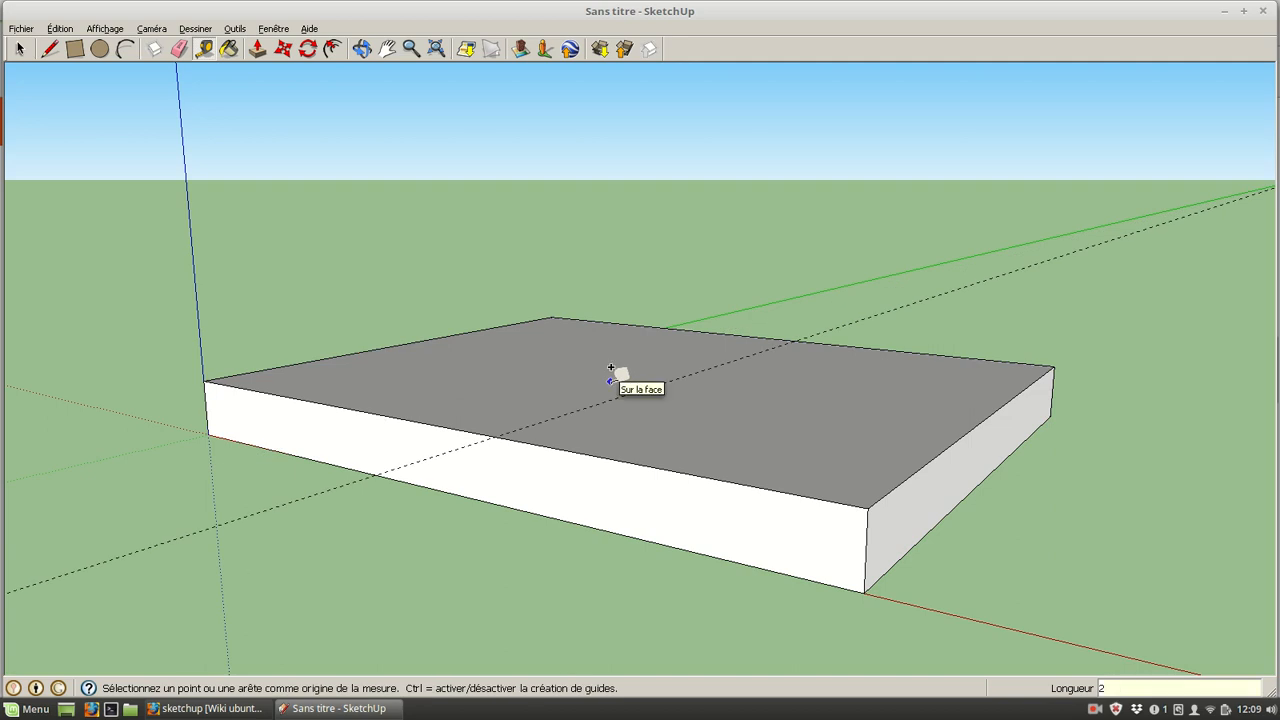
key("Return")
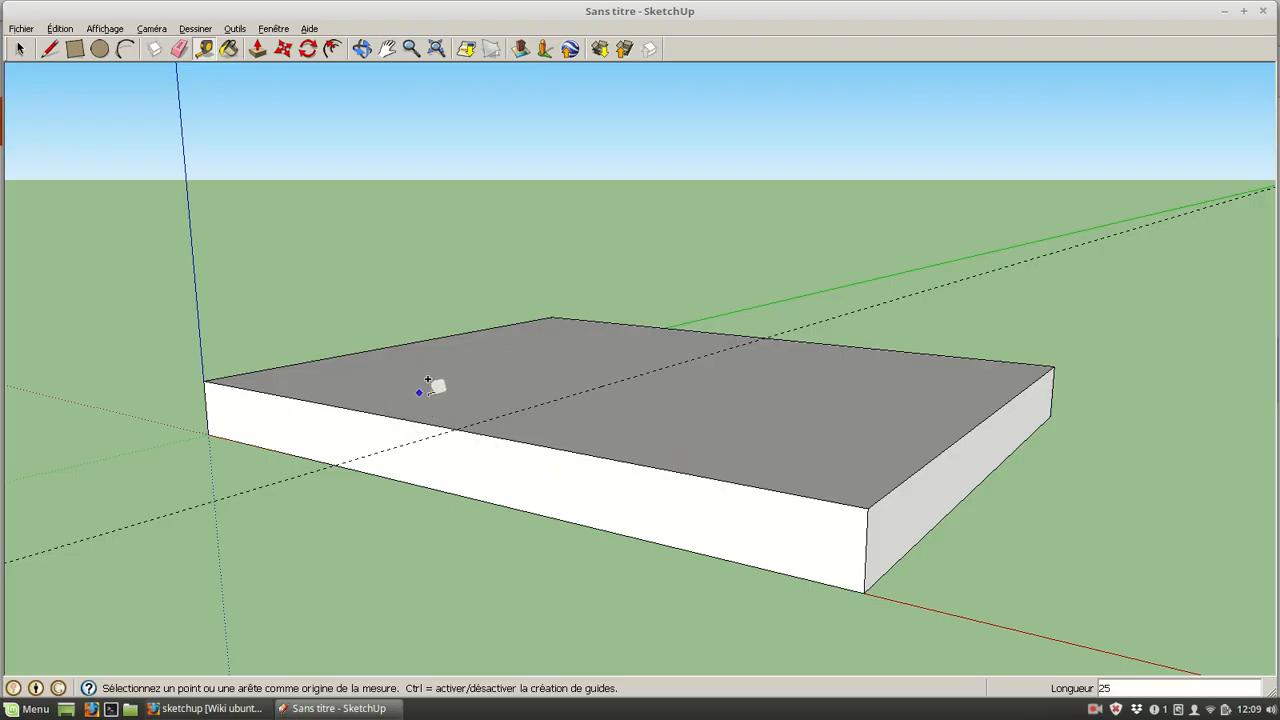
left_click(127, 48)
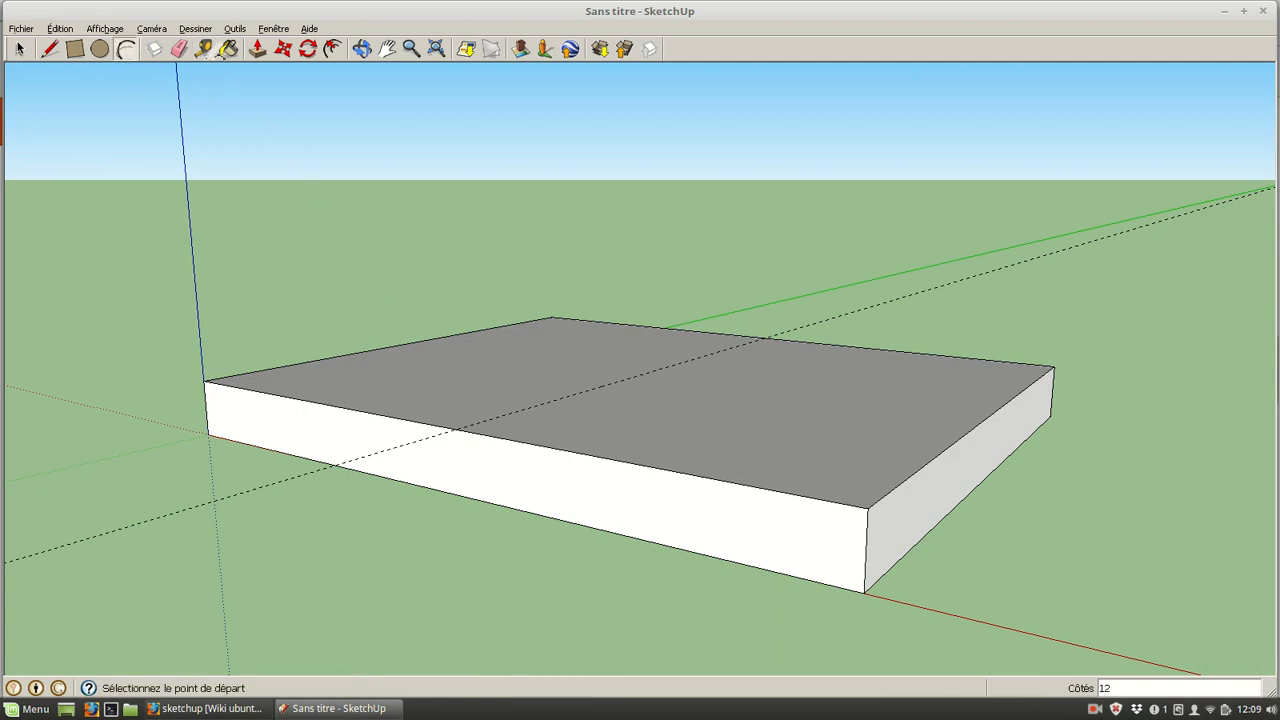
Add two parallel guide lines on the top face, offset 5 mm to either side of the middle guide.
left_click(205, 50)
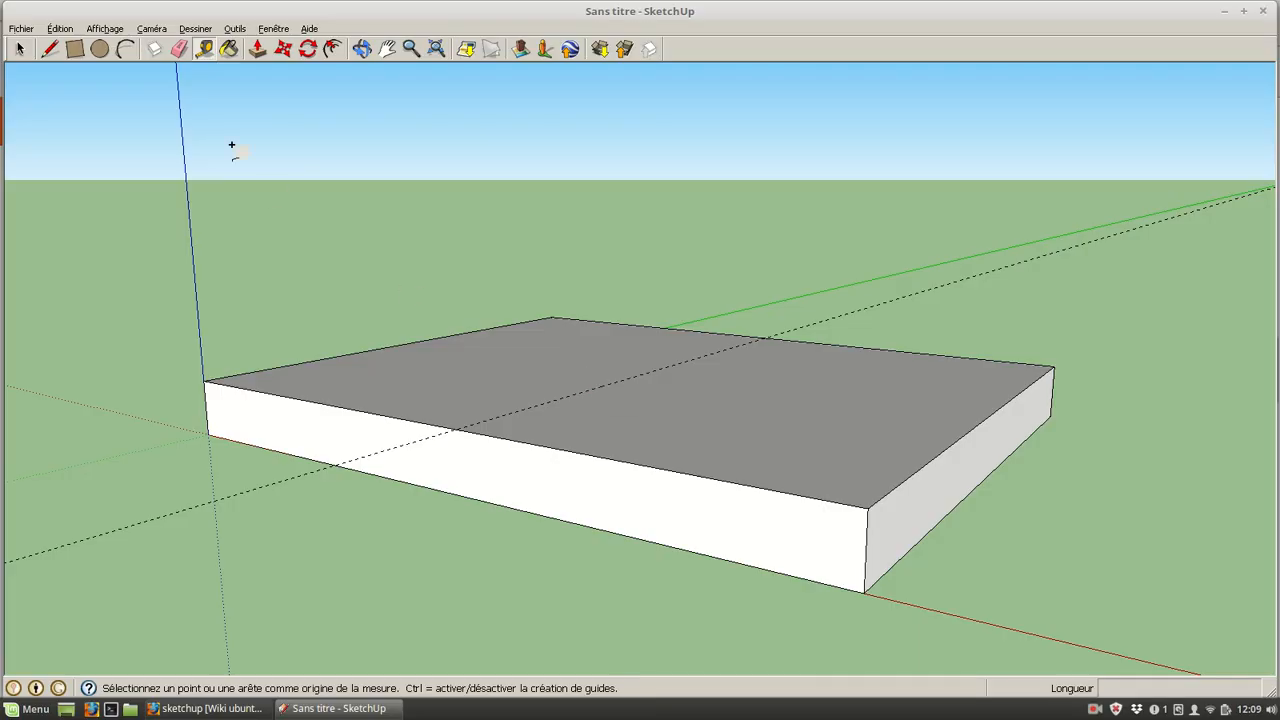
left_click(578, 391)
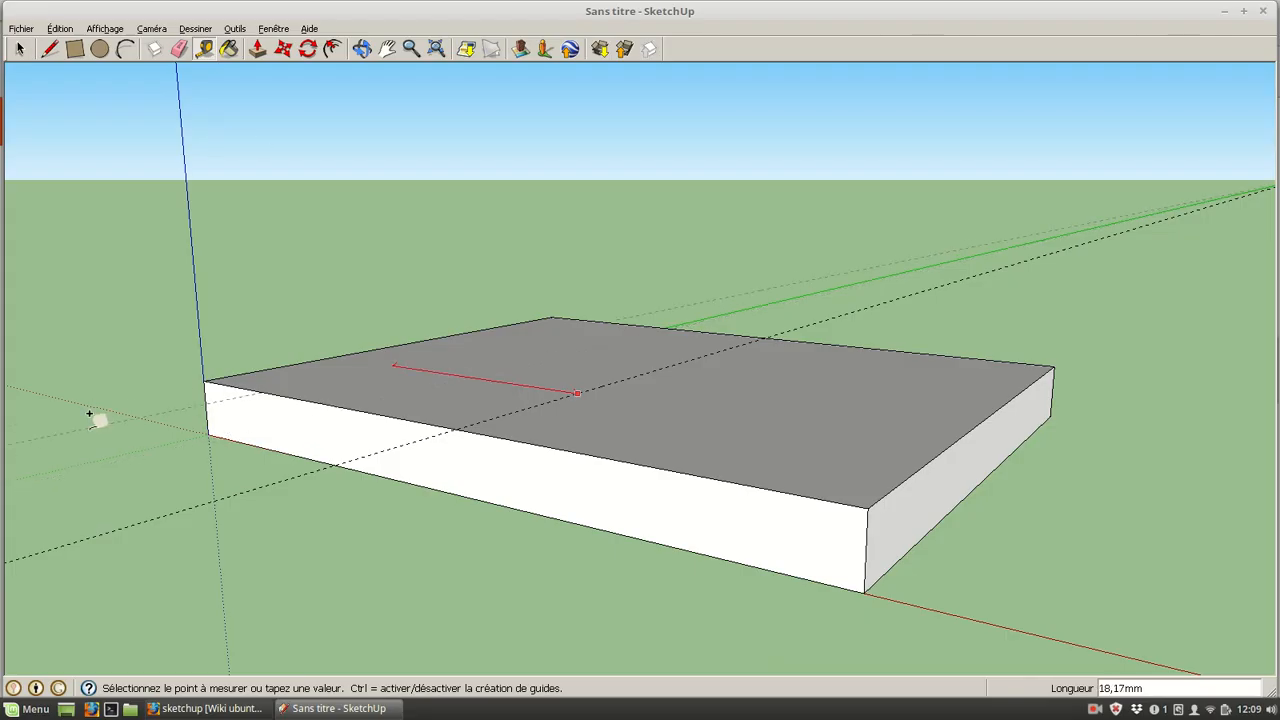
left_click(455, 372)
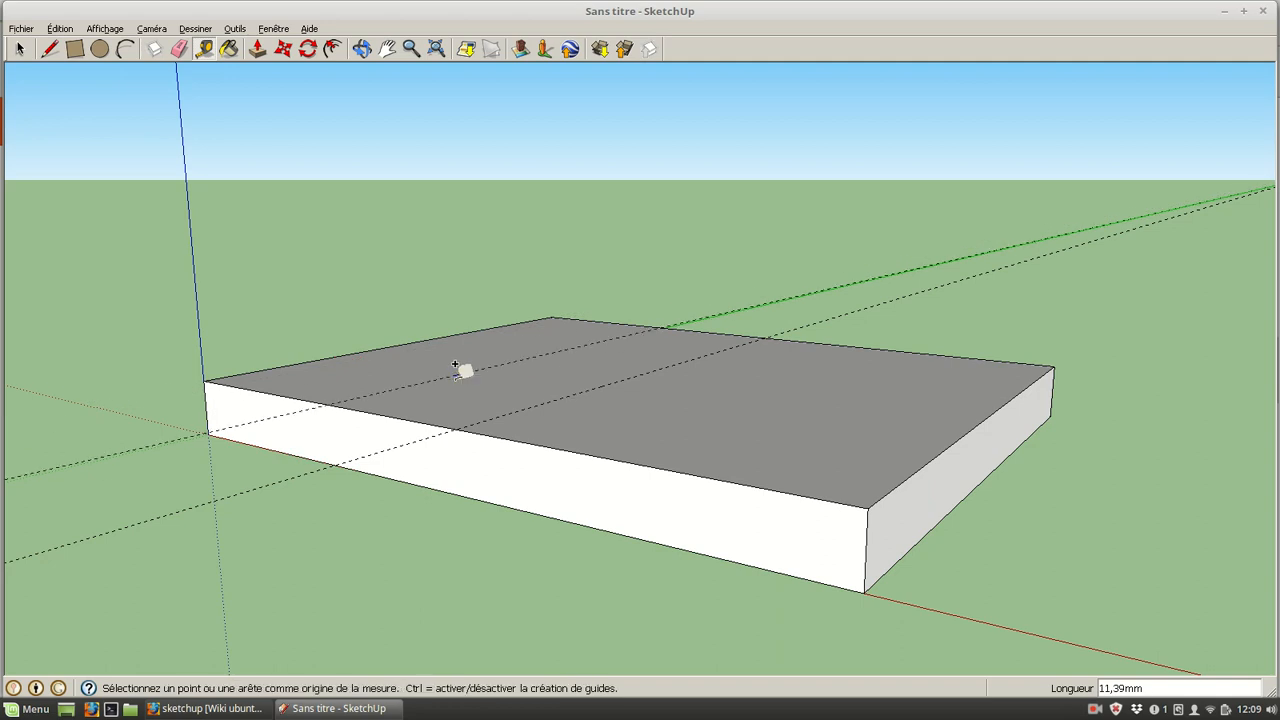
left_click(609, 382)
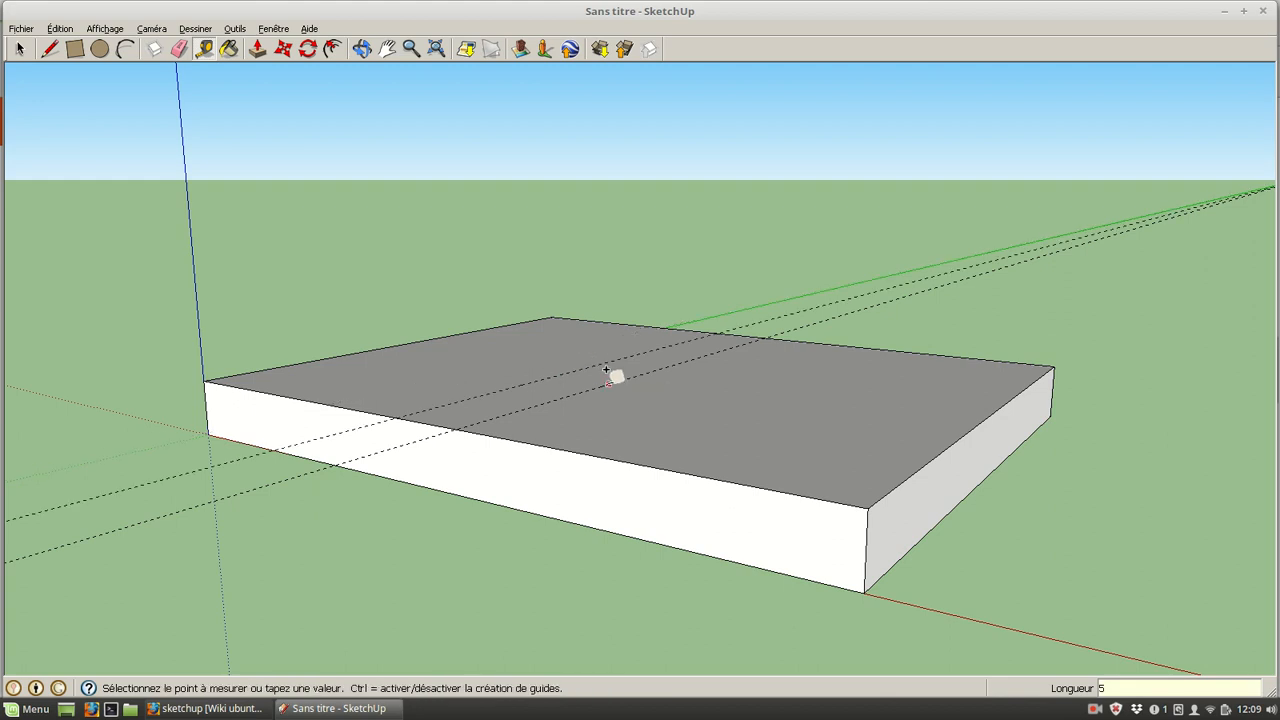
left_click(698, 382)
type("5")
key("Return")
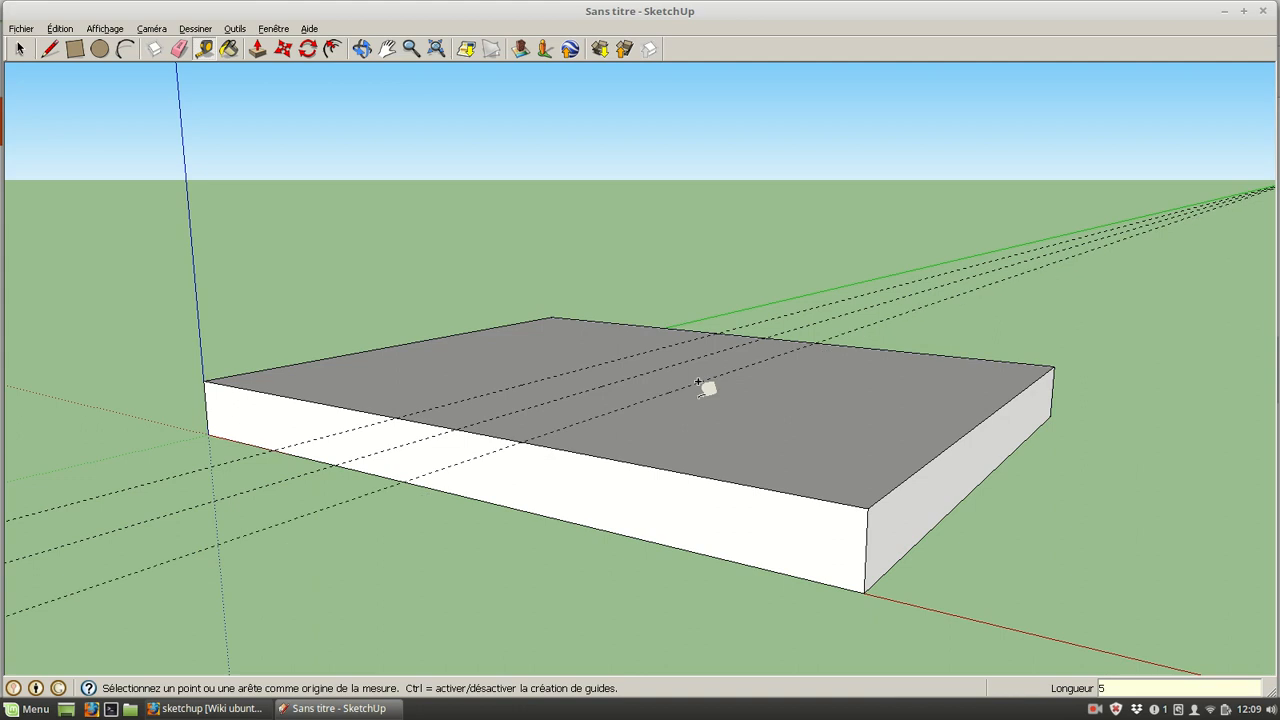
Try an upright arc between the two outer guides on the plate's front edge with a 10 mm bulge, and undo it.
left_click(126, 48)
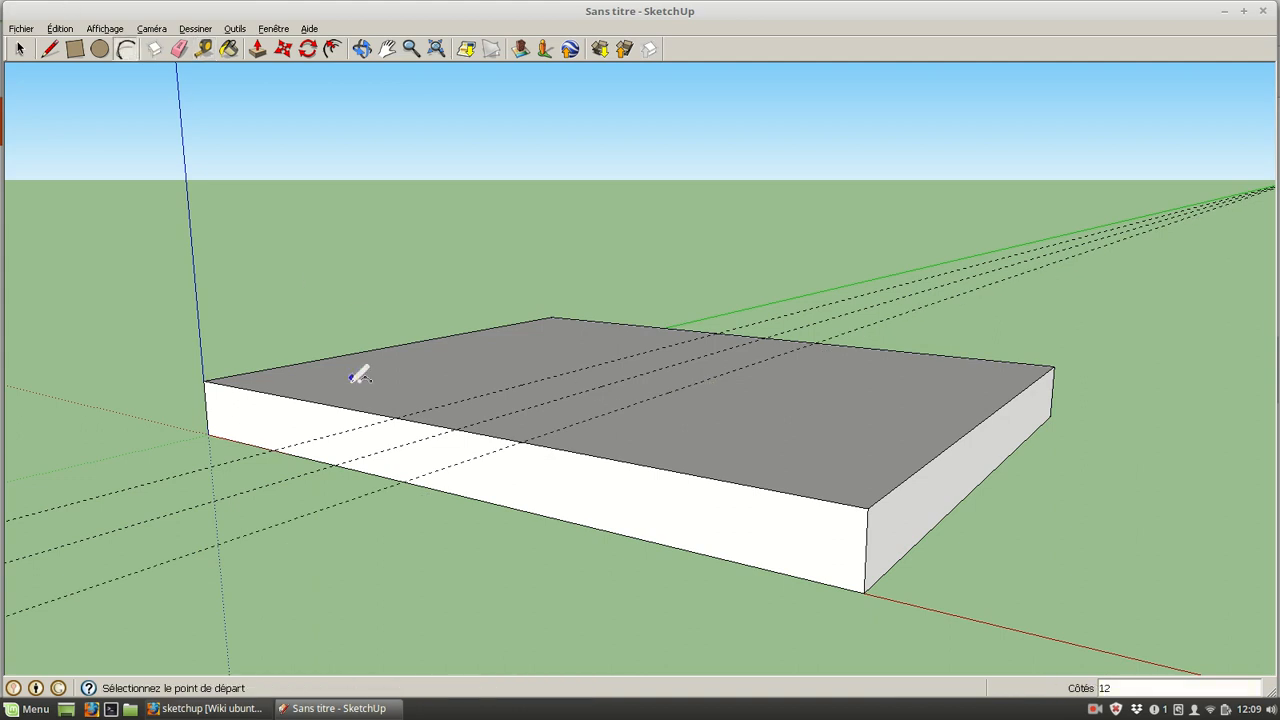
left_click(398, 418)
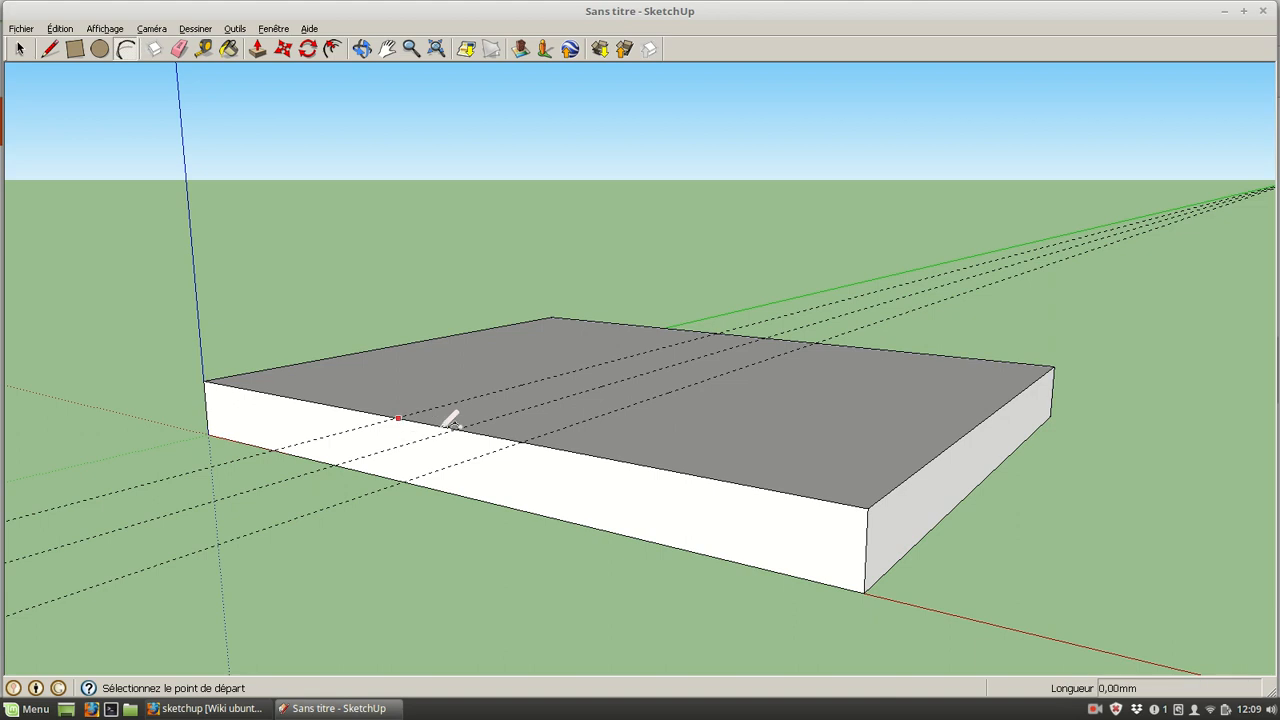
left_click(521, 440)
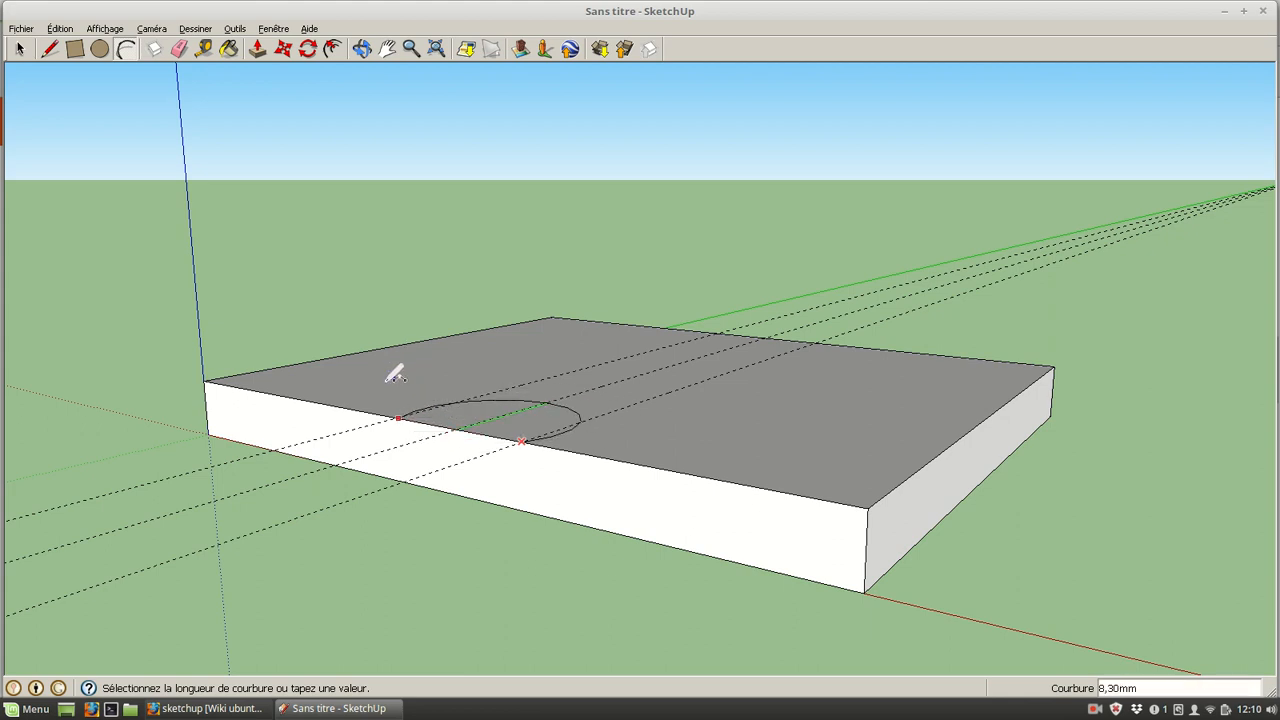
left_click(464, 411)
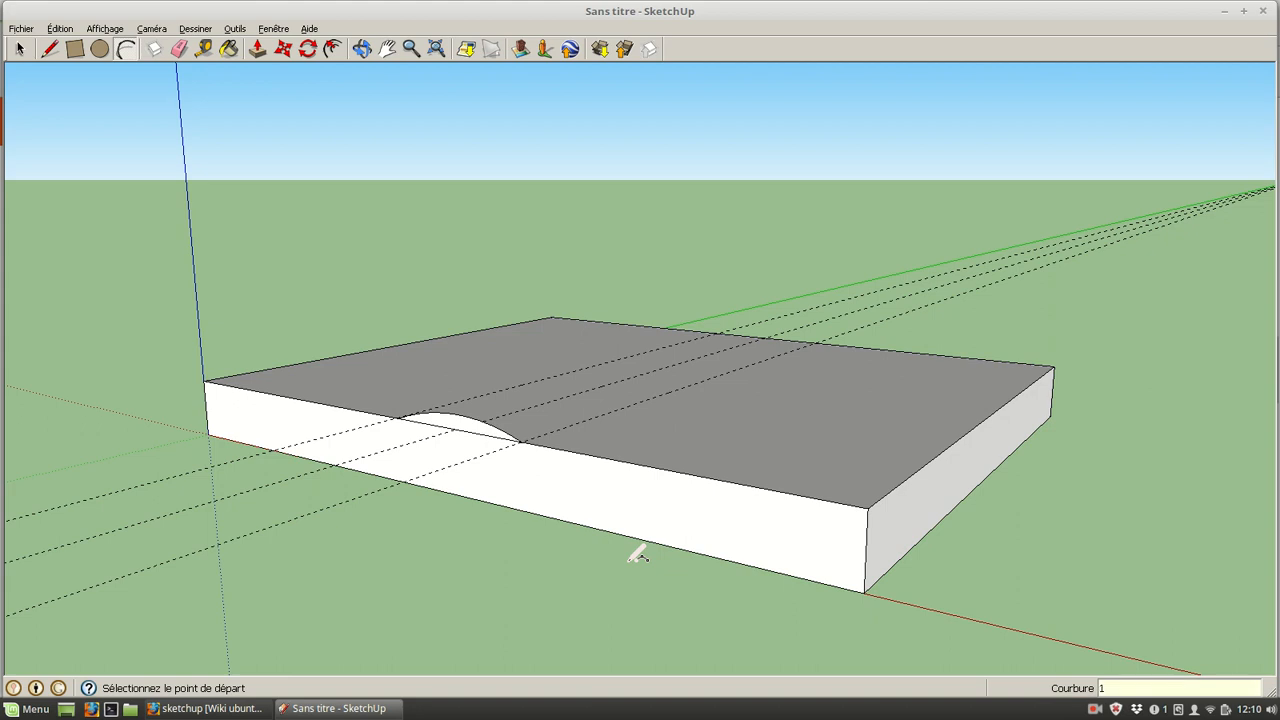
key("Return")
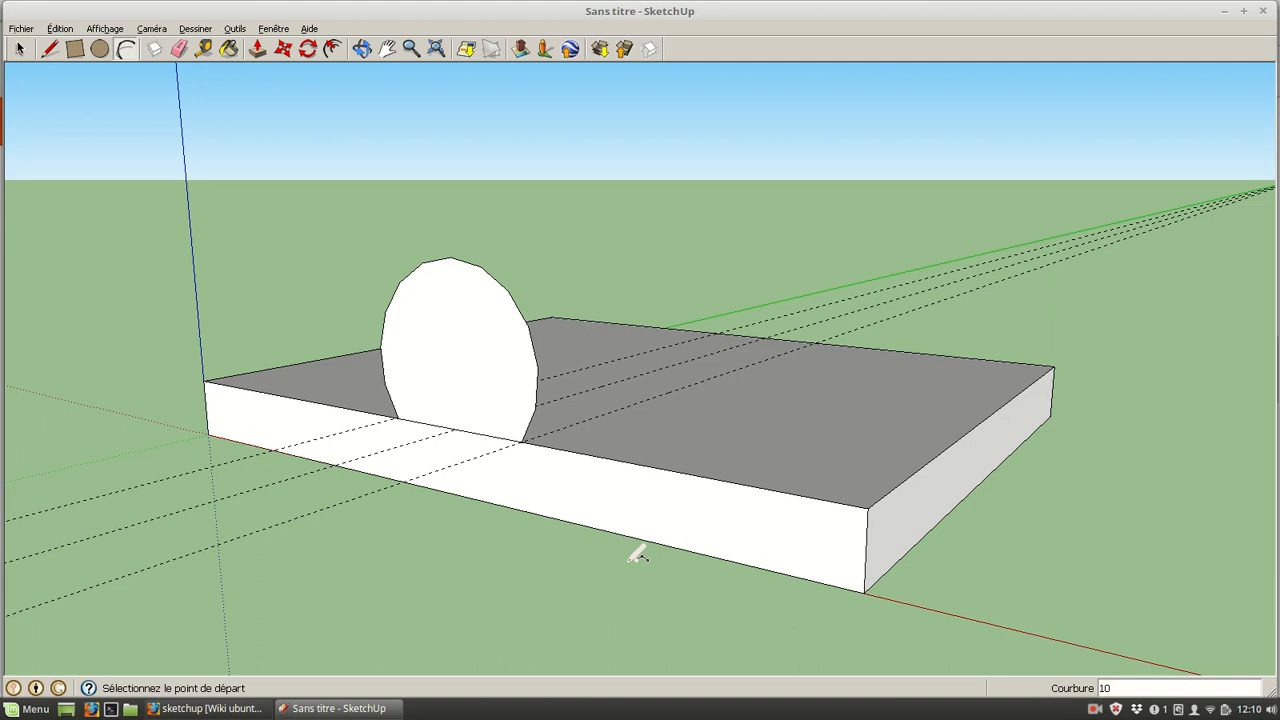
key("ctrl+z")
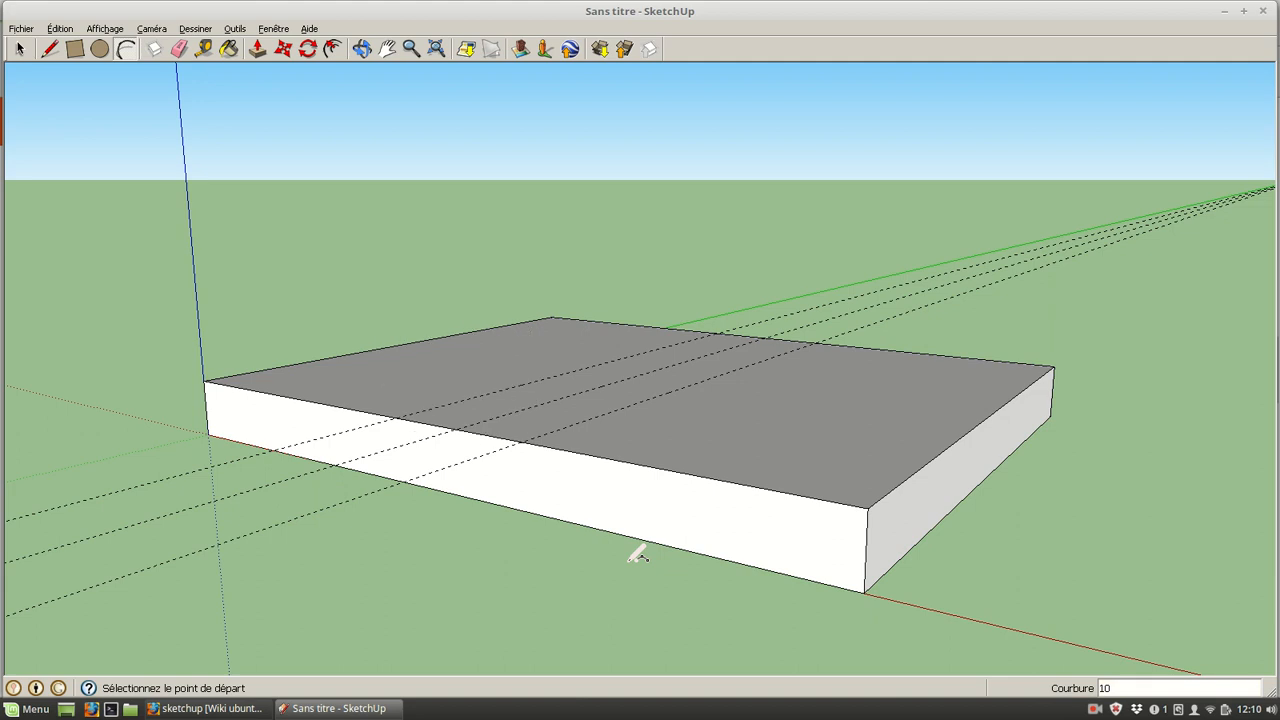
Draw an upright arc between the two outer guides on the plate's top front edge with a 5 mm bulge.
left_click(396, 417)
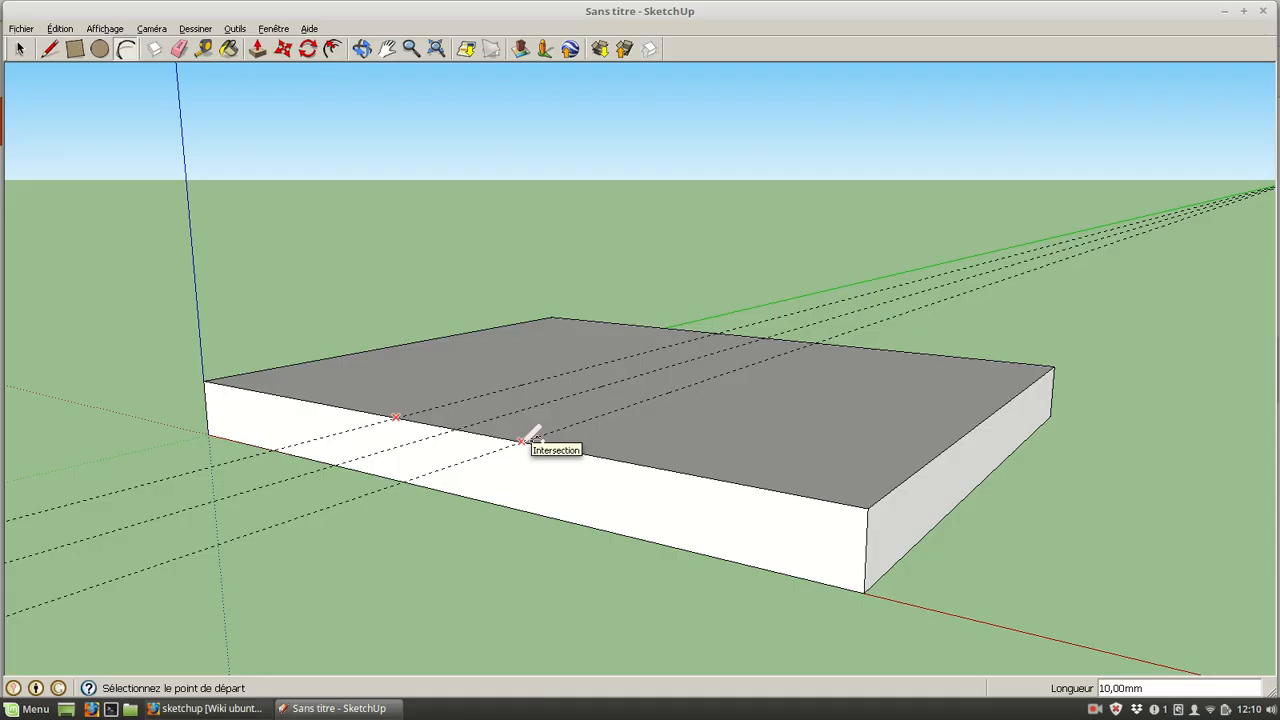
left_click(521, 440)
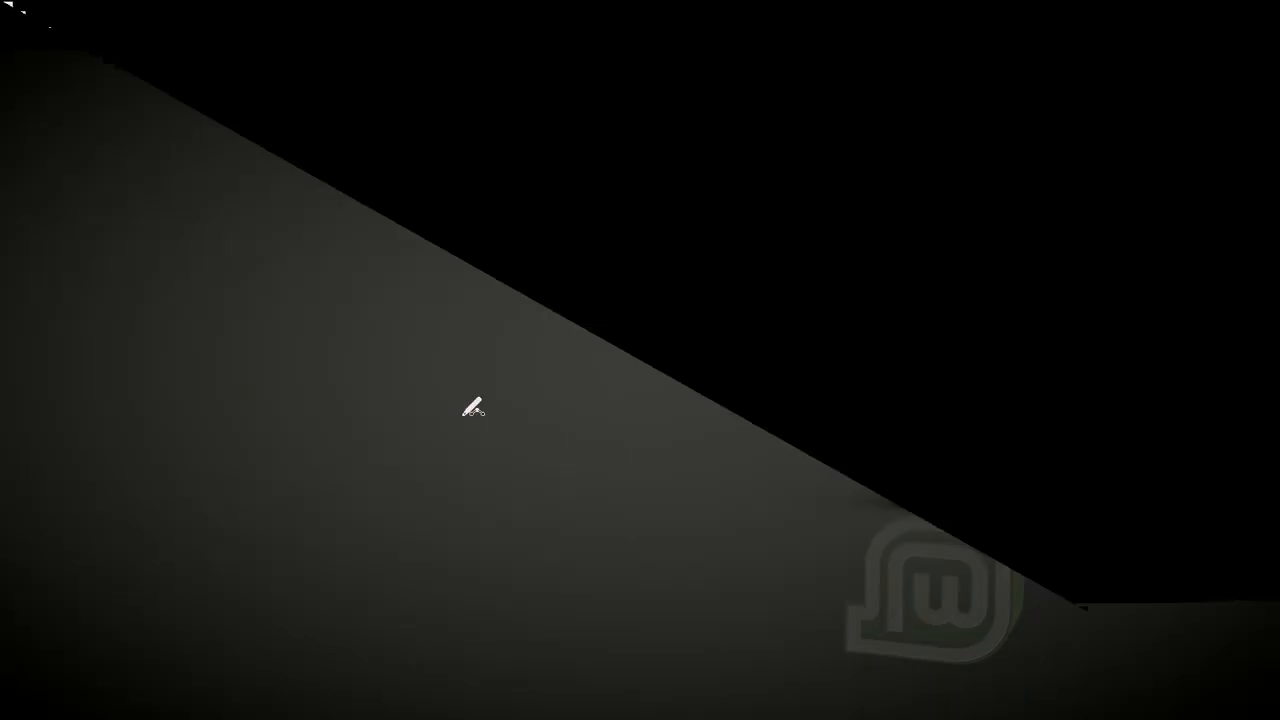
left_click(462, 404)
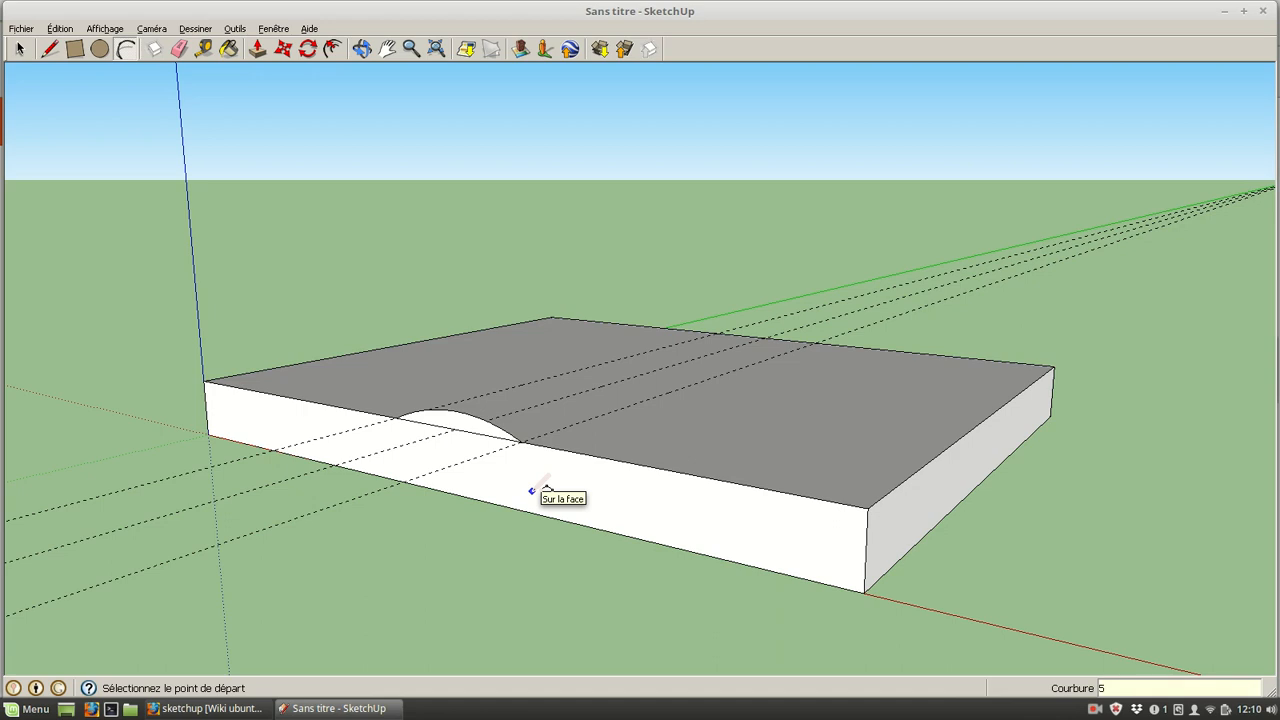
key("Return")
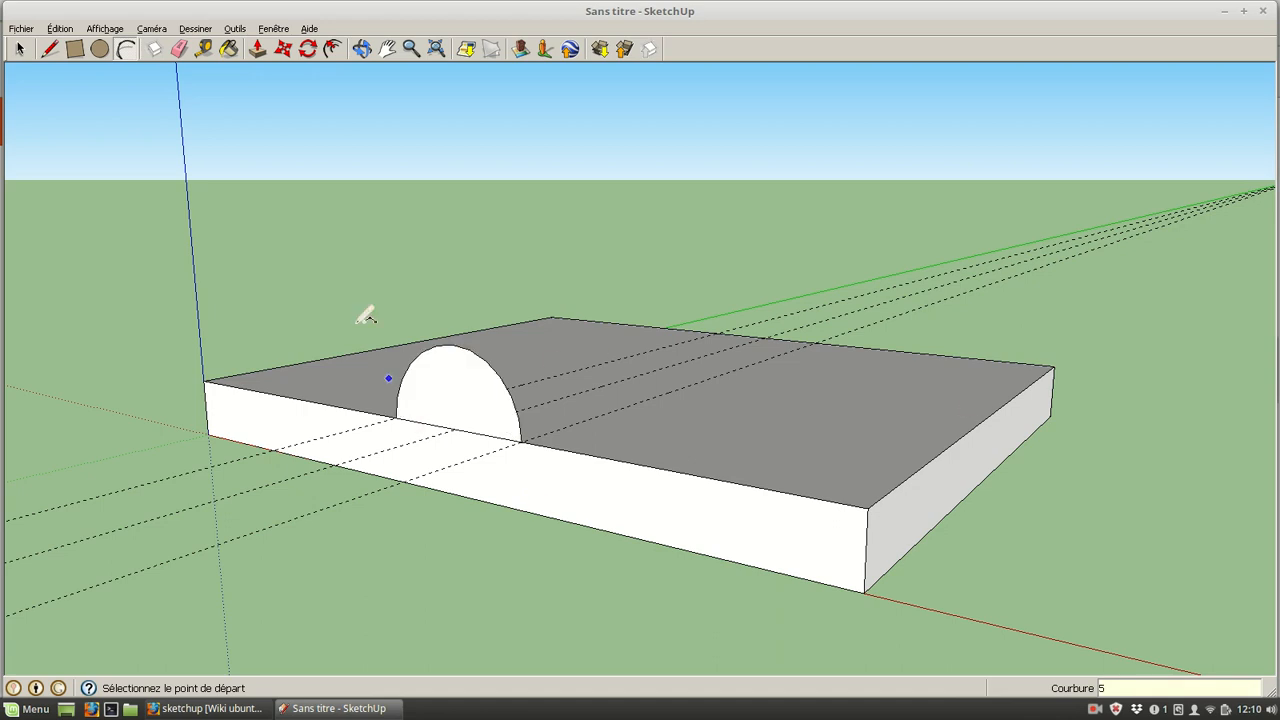
Try erasing the edge segment under the semicircle on the front of the plate, and undo the erasure.
left_click(179, 49)
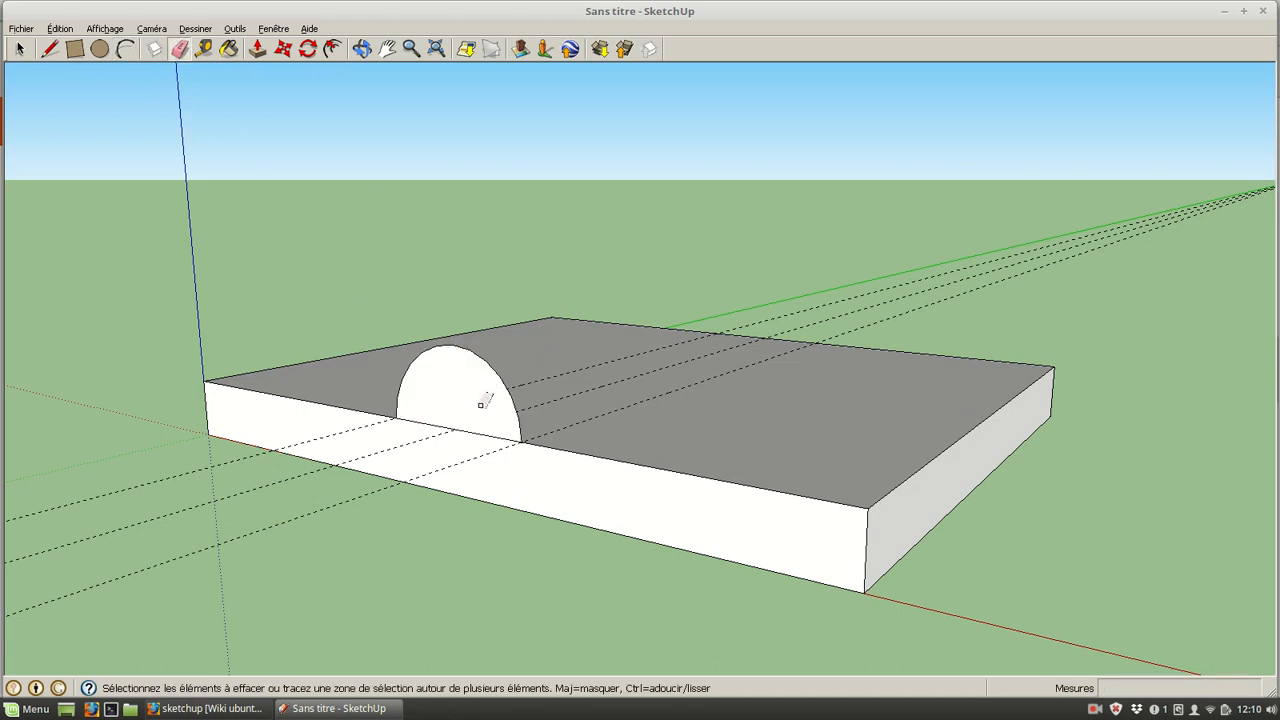
left_click(427, 422)
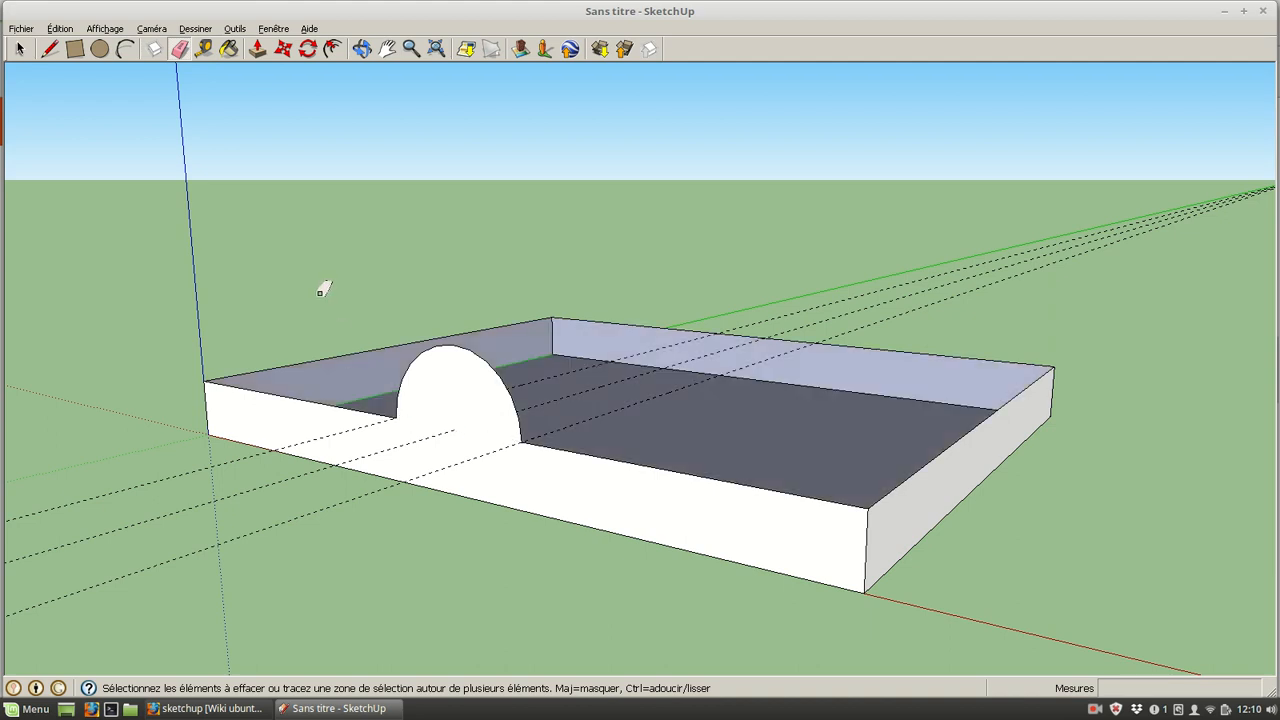
key("ctrl+z")
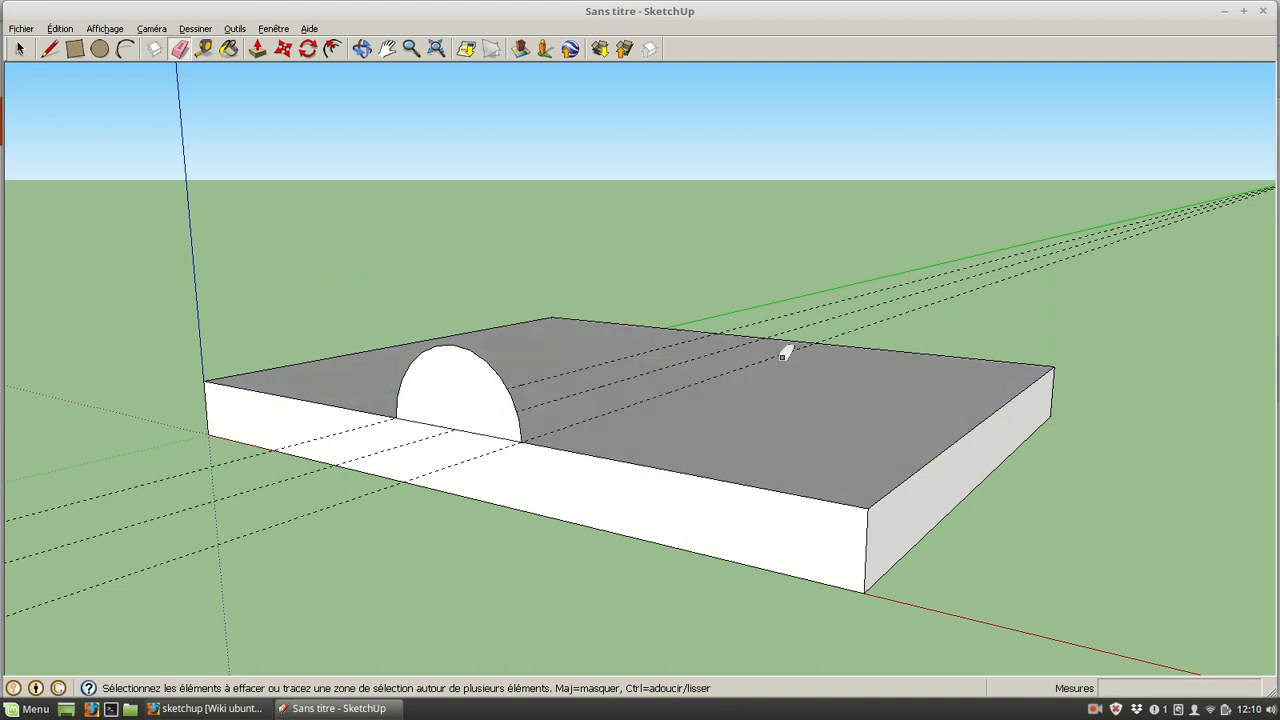
Extrude the semicircular face 40 mm across the plate's top to its opposite edge with Push/Pull.
left_click(366, 49)
mouse_move(914, 345)
left_mouse_down()
mouse_move(720, 414)
mouse_move(333, 453)
mouse_move(309, 413)
left_mouse_up()
left_click(257, 49)
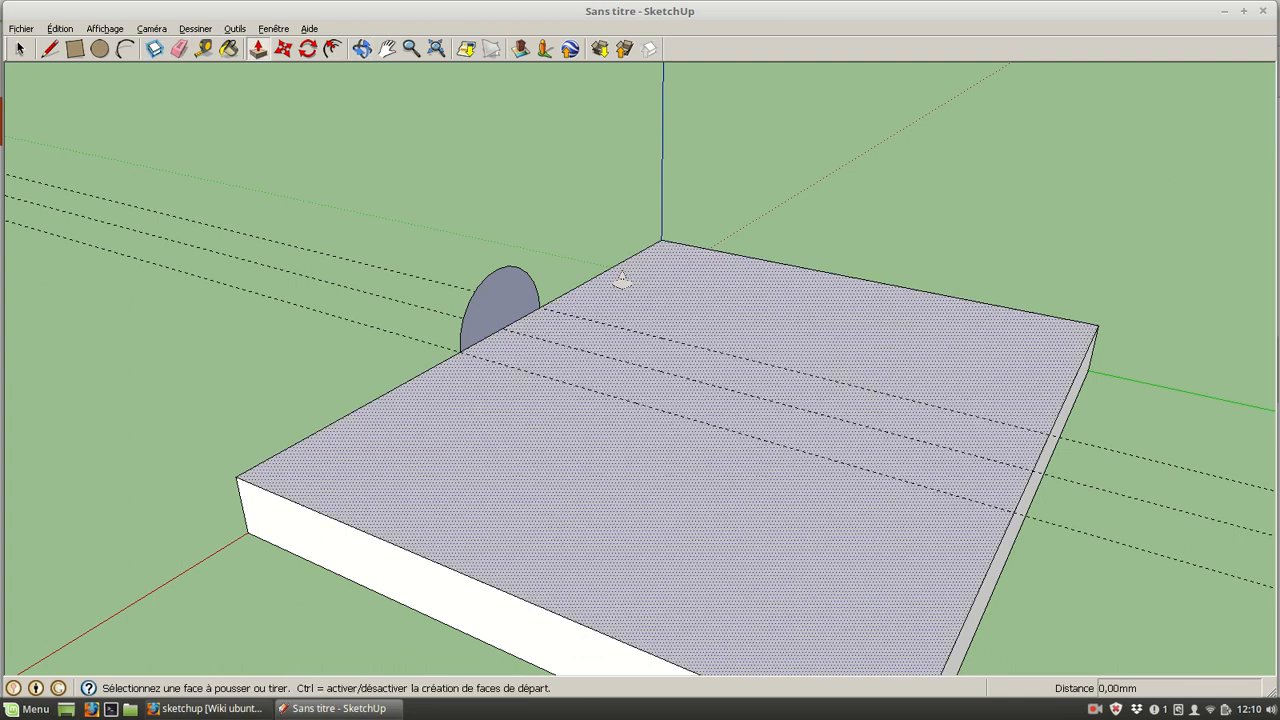
left_click(498, 312)
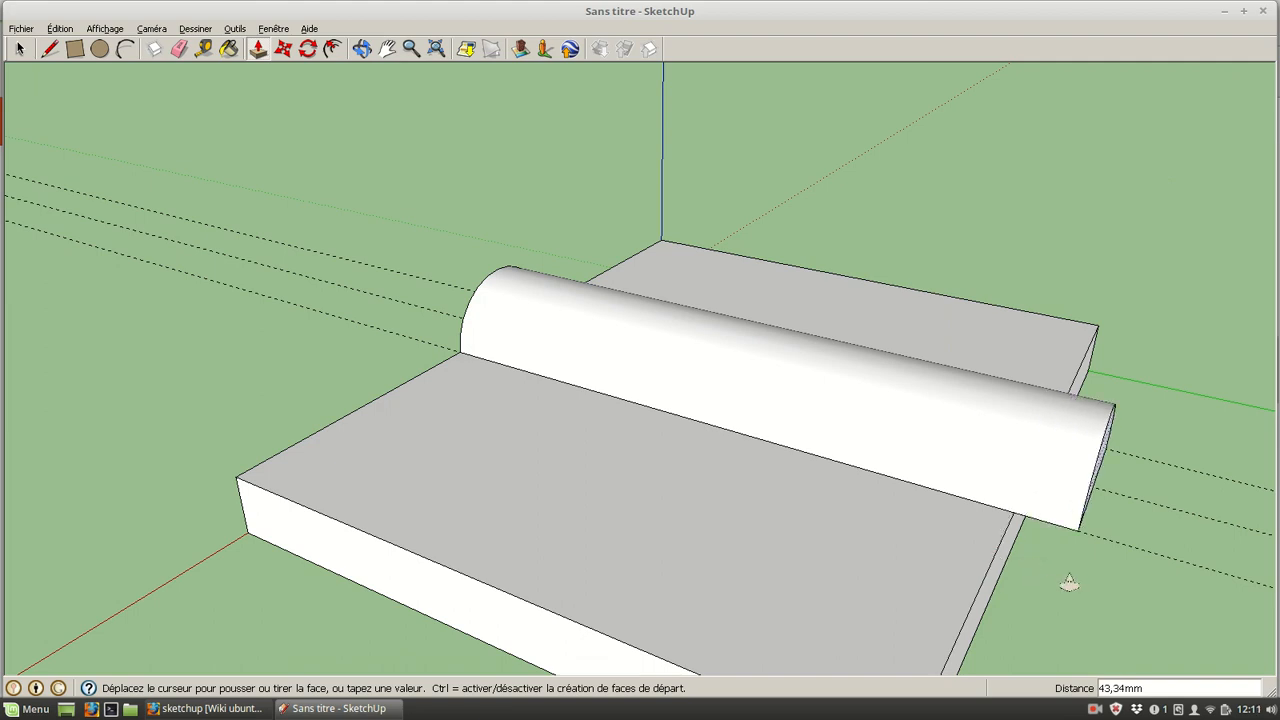
left_click(984, 578)
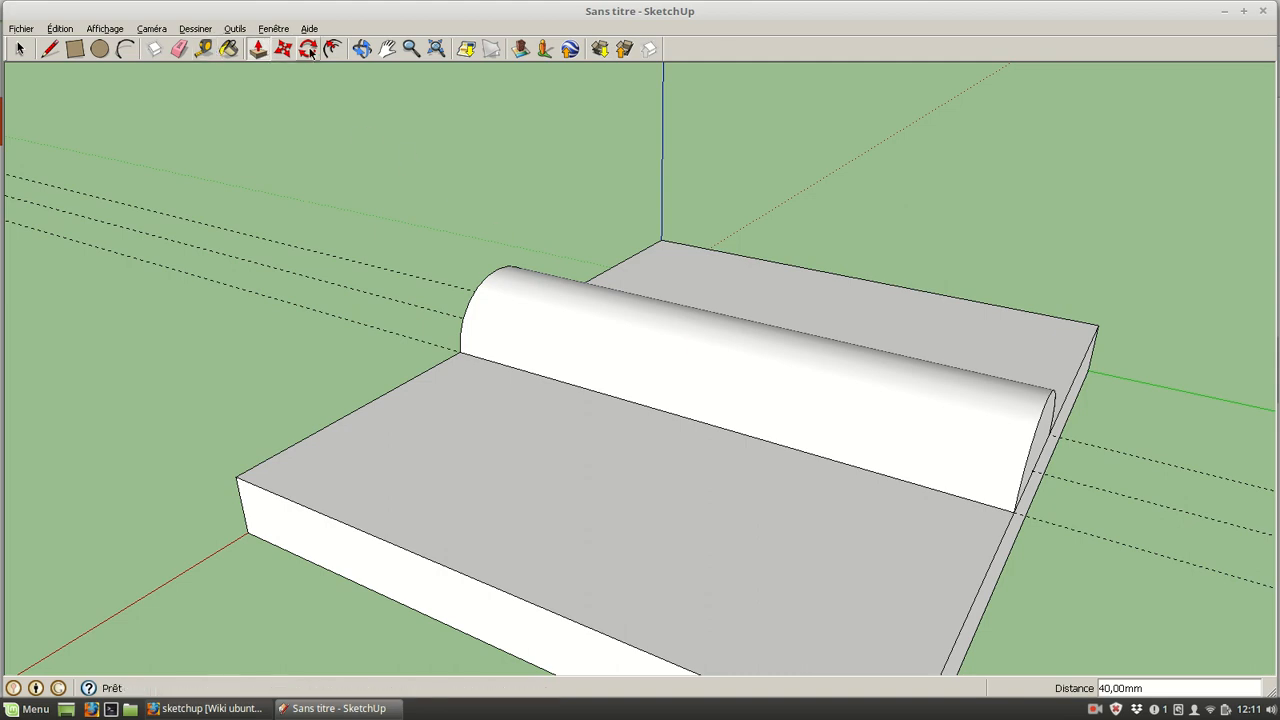
Erase the two outer guide lines and the edge segments under the half-cylinder's end faces, keeping the middle guide.
left_click(361, 48)
left_click_drag(271, 309, 706, 397)
left_click(179, 48)
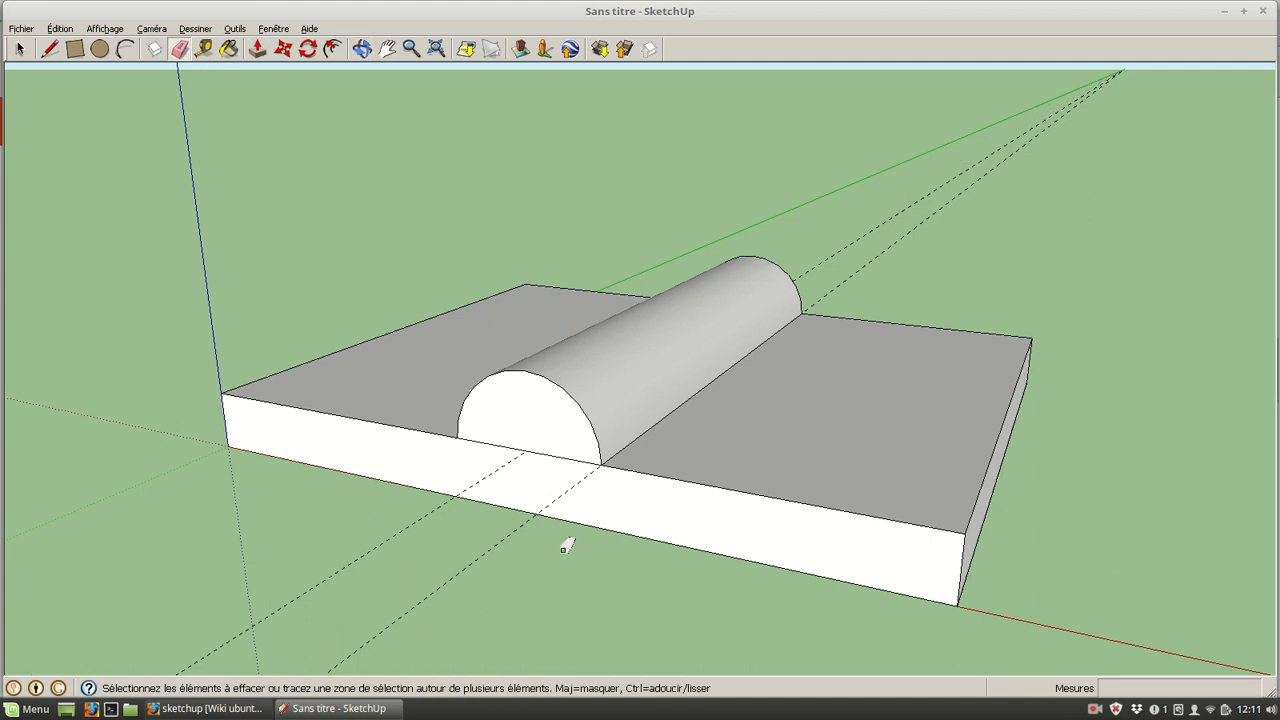
left_click(512, 530)
left_click(361, 48)
left_click_drag(900, 297, 274, 360)
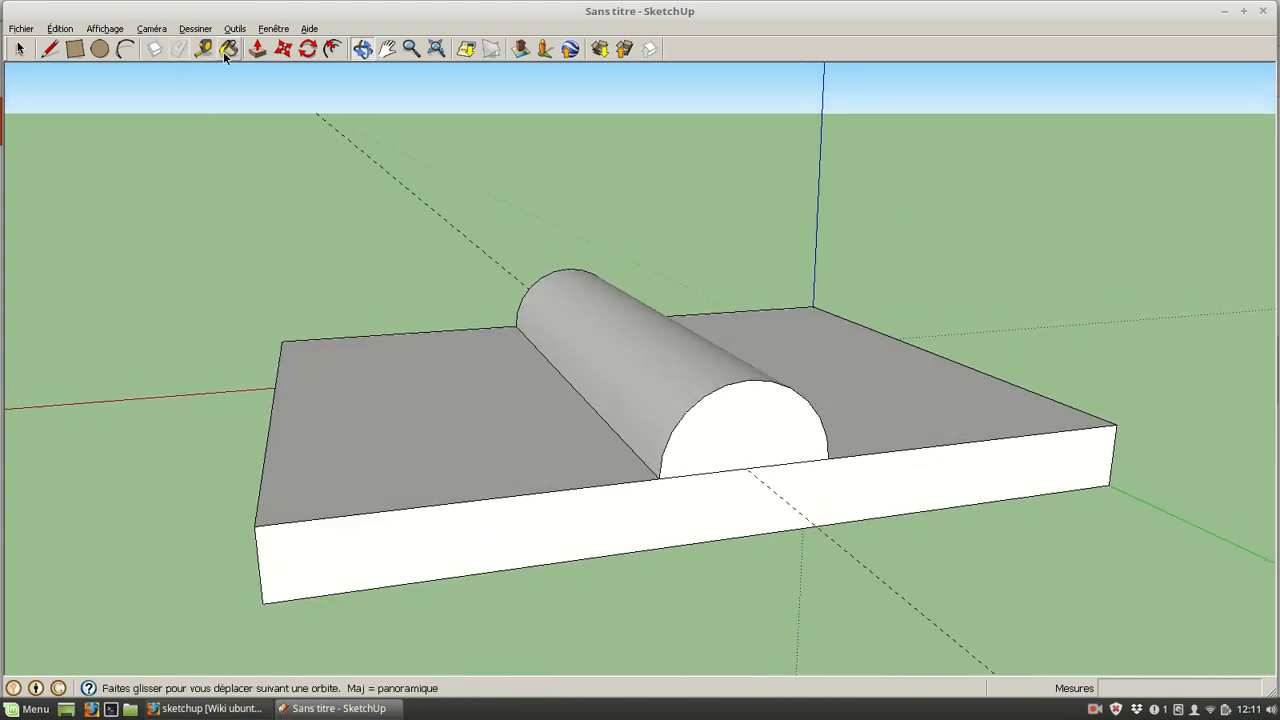
left_click(180, 48)
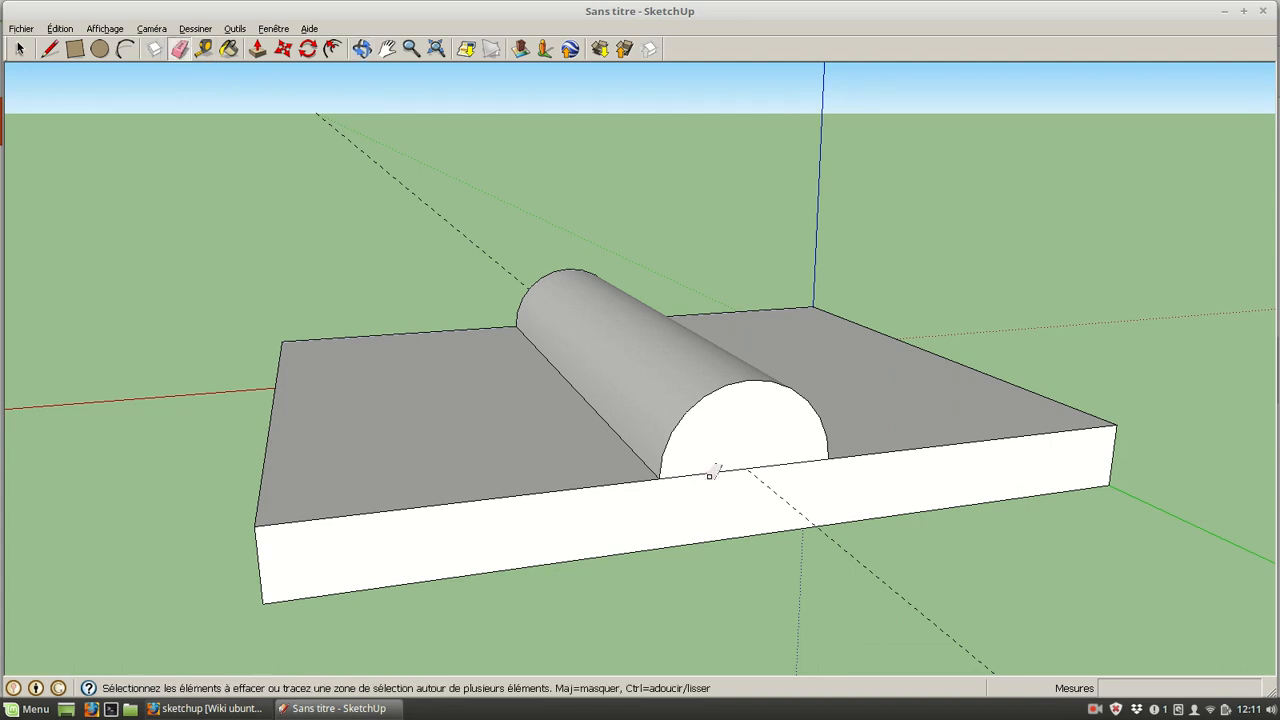
Draw a 3 mm radius circle on the front face, centred where the middle guide meets the arc's centre.
left_click(362, 48)
mouse_move(640, 420)
left_mouse_down()
mouse_move(706, 543)
mouse_move(562, 525)
mouse_move(809, 317)
mouse_move(806, 366)
mouse_move(790, 372)
left_mouse_up()
left_click_drag(576, 512, 634, 486)
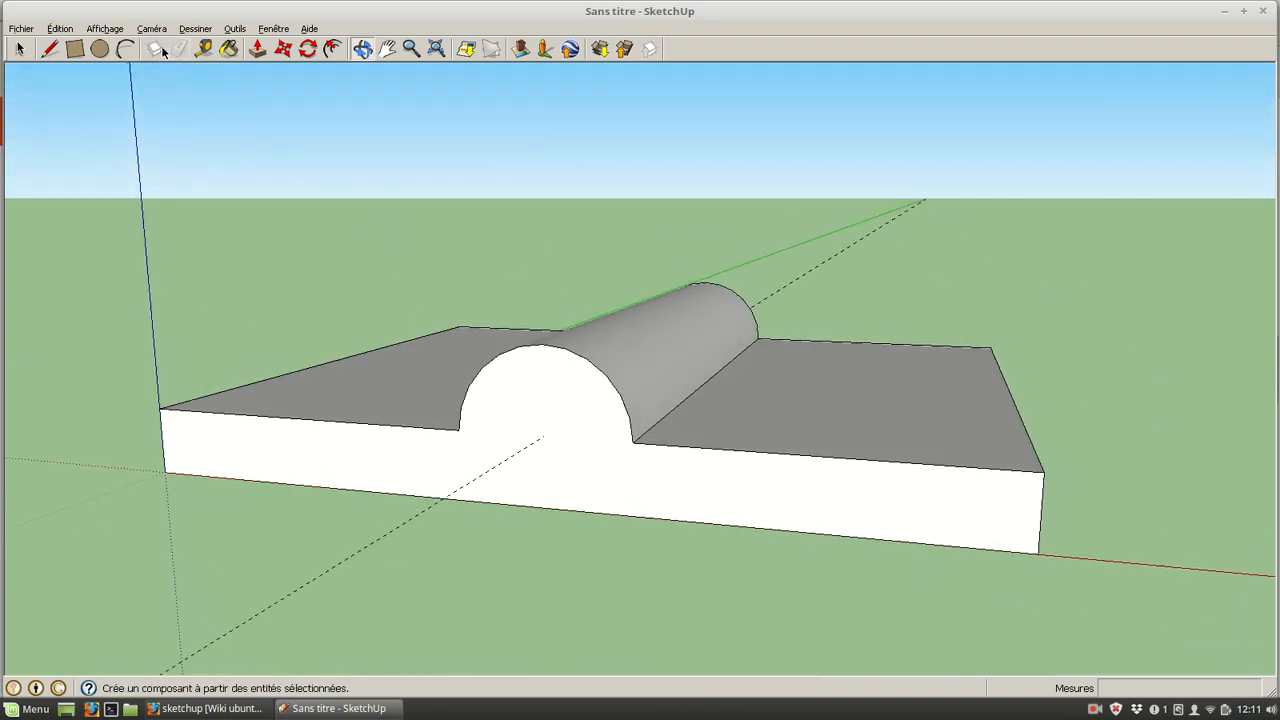
left_click(100, 48)
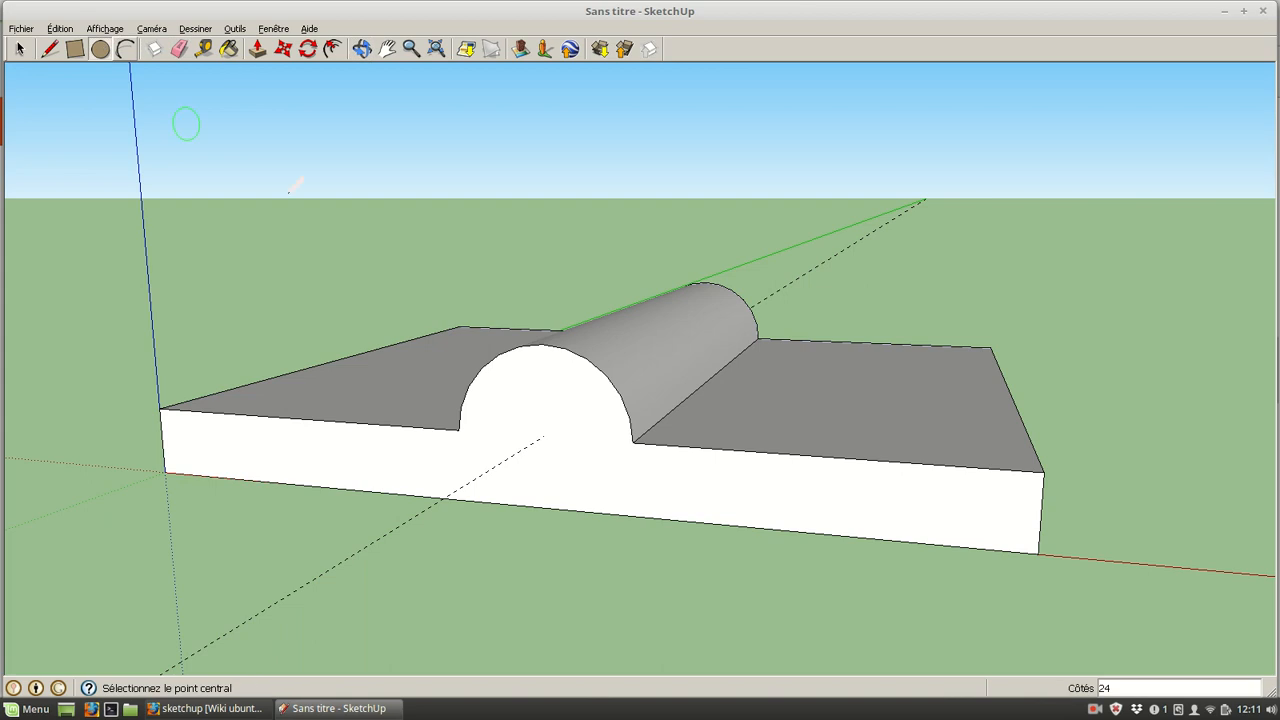
left_click(542, 436)
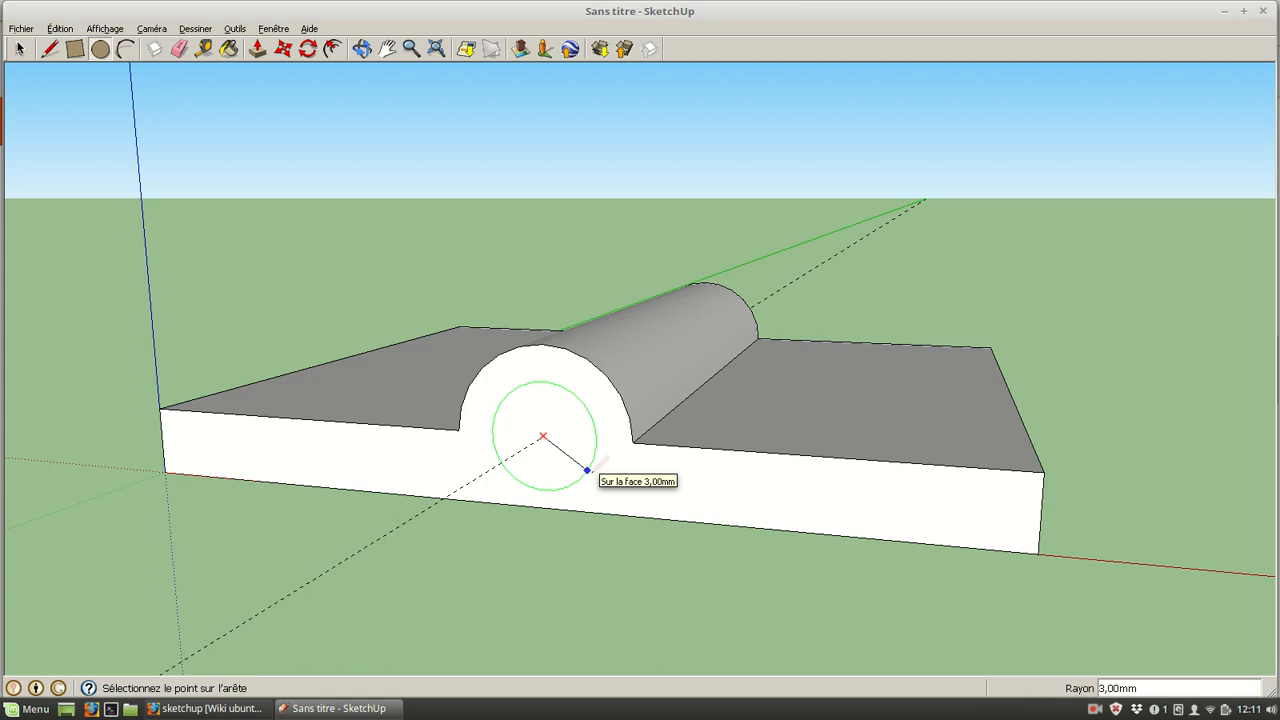
key("Return")
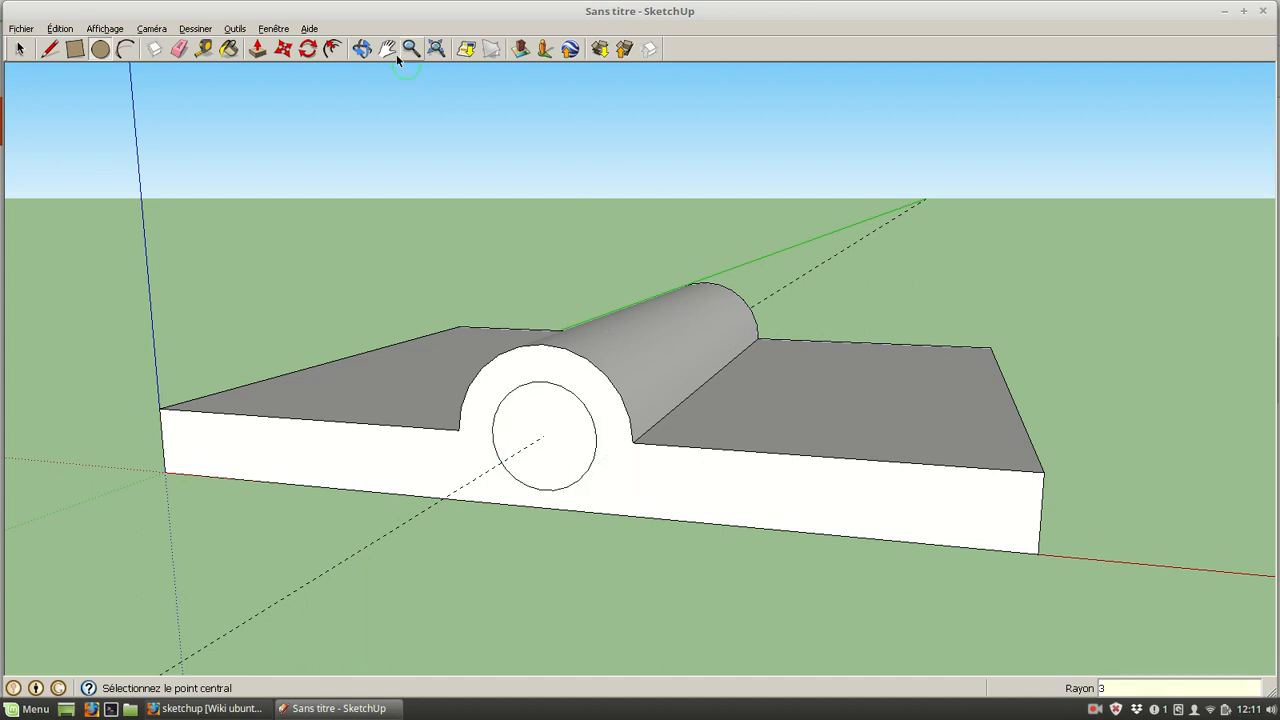
Push the circular face 40 mm through the half-cylinder to cut a through hole.
left_click(363, 50)
left_click_drag(823, 339, 252, 326)
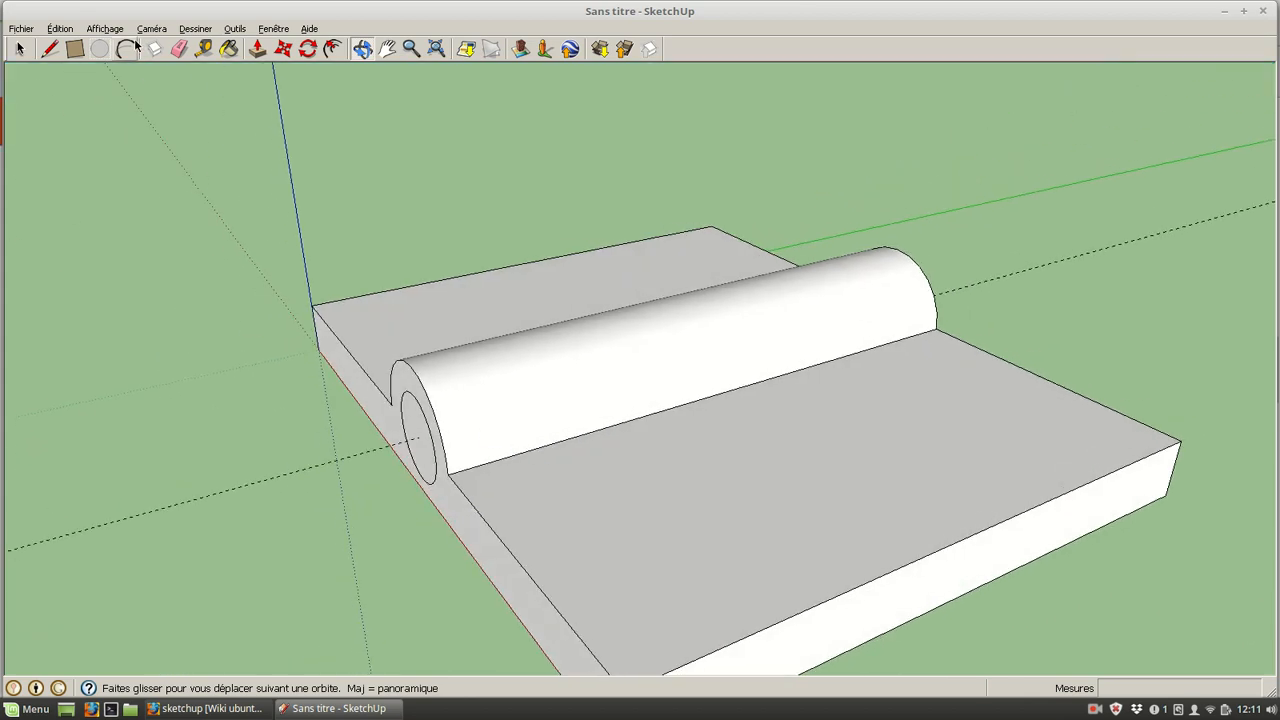
left_click(257, 49)
left_click(420, 445)
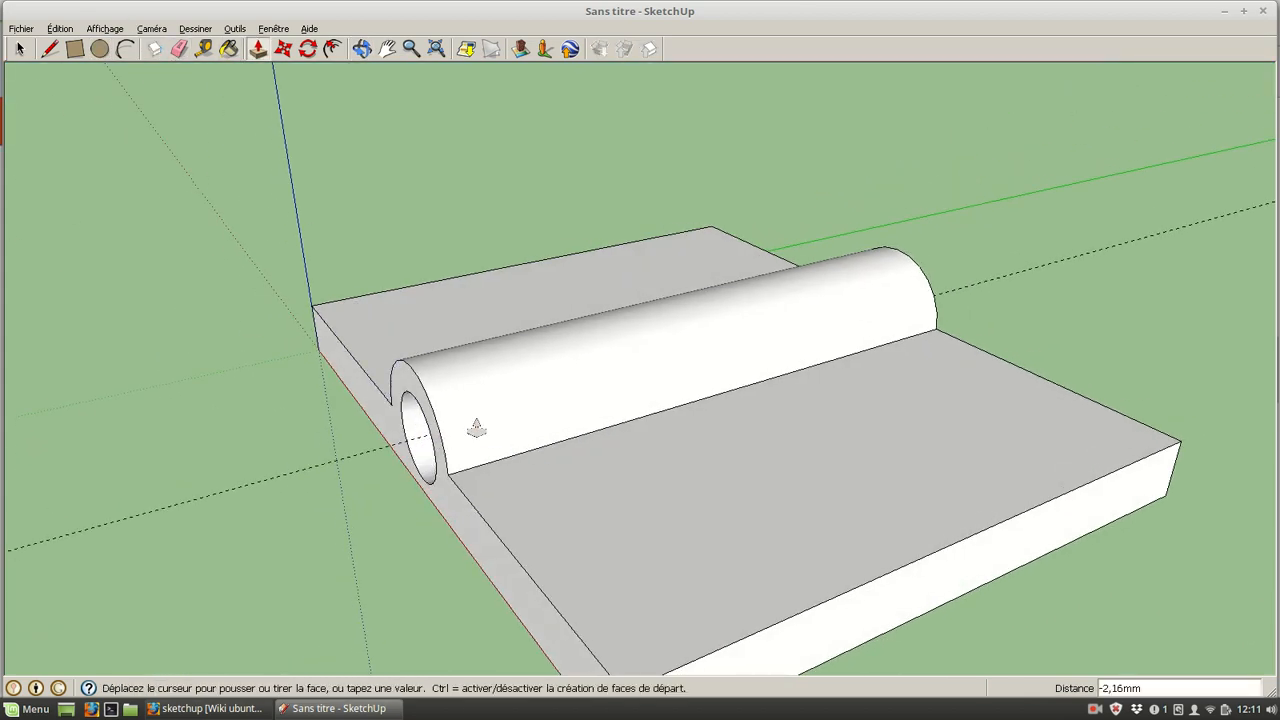
left_click(923, 290)
left_click(929, 287)
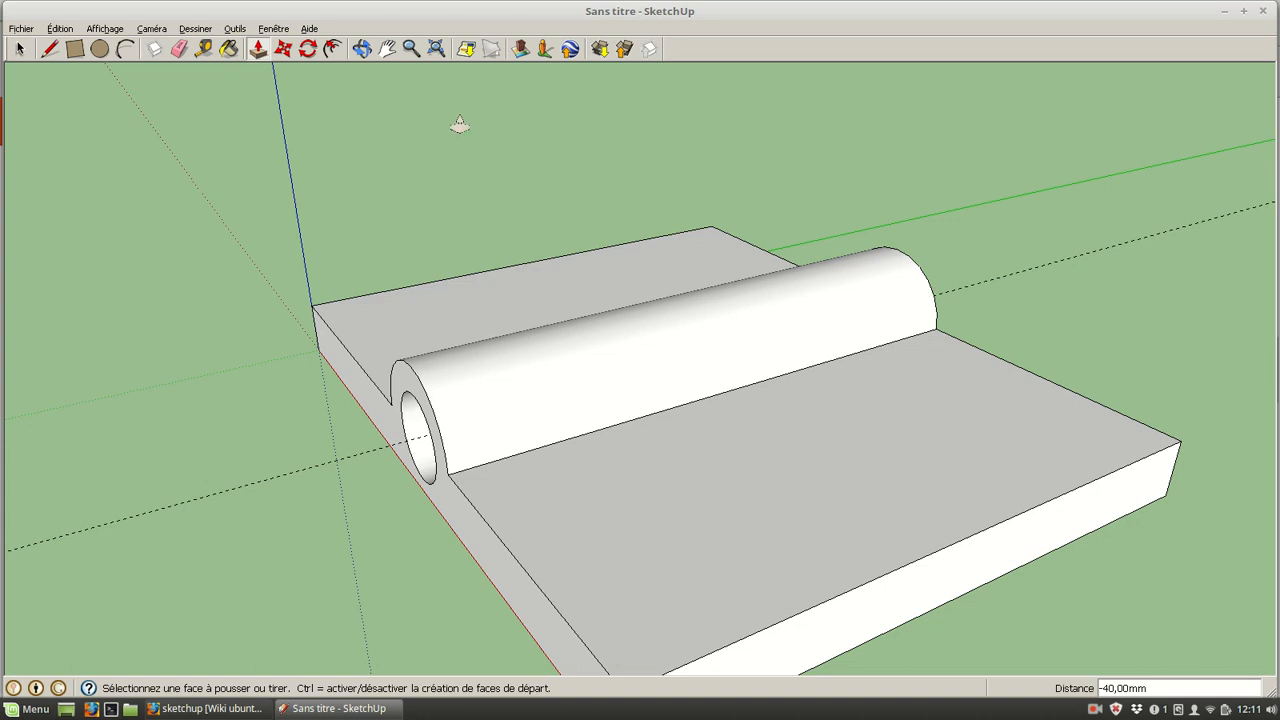
Push the plate's origin-side face inward to narrow that wing, and lower the wing's top face by about 2.8 mm.
left_click(361, 48)
left_click_drag(660, 400, 1043, 450)
scroll(946, 531, "down", 4)
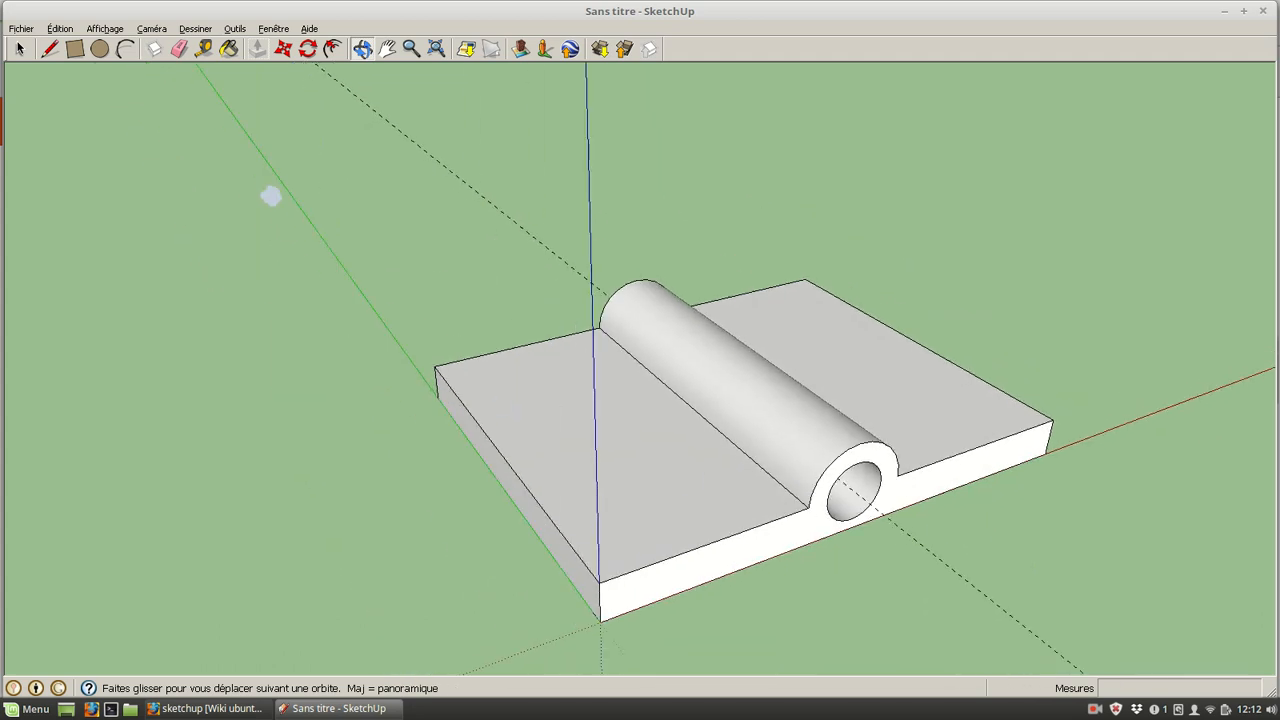
left_click(257, 48)
left_click(562, 553)
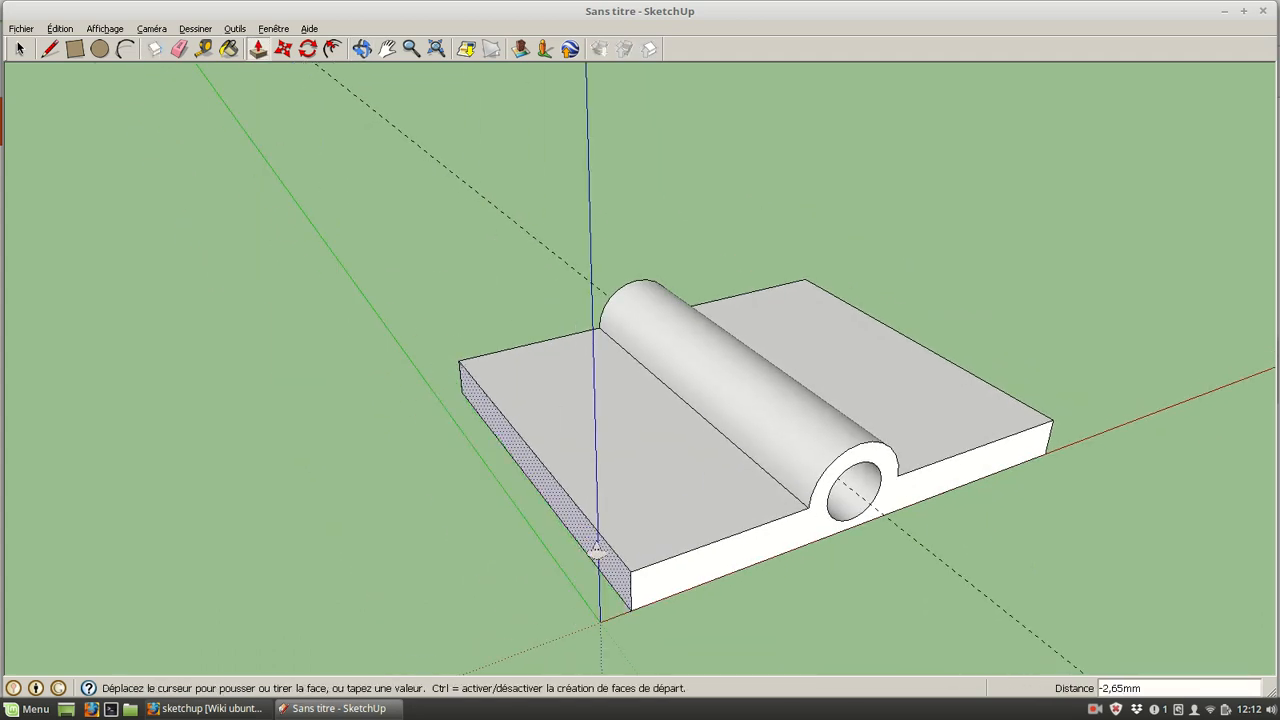
left_click(690, 513)
left_click(762, 510)
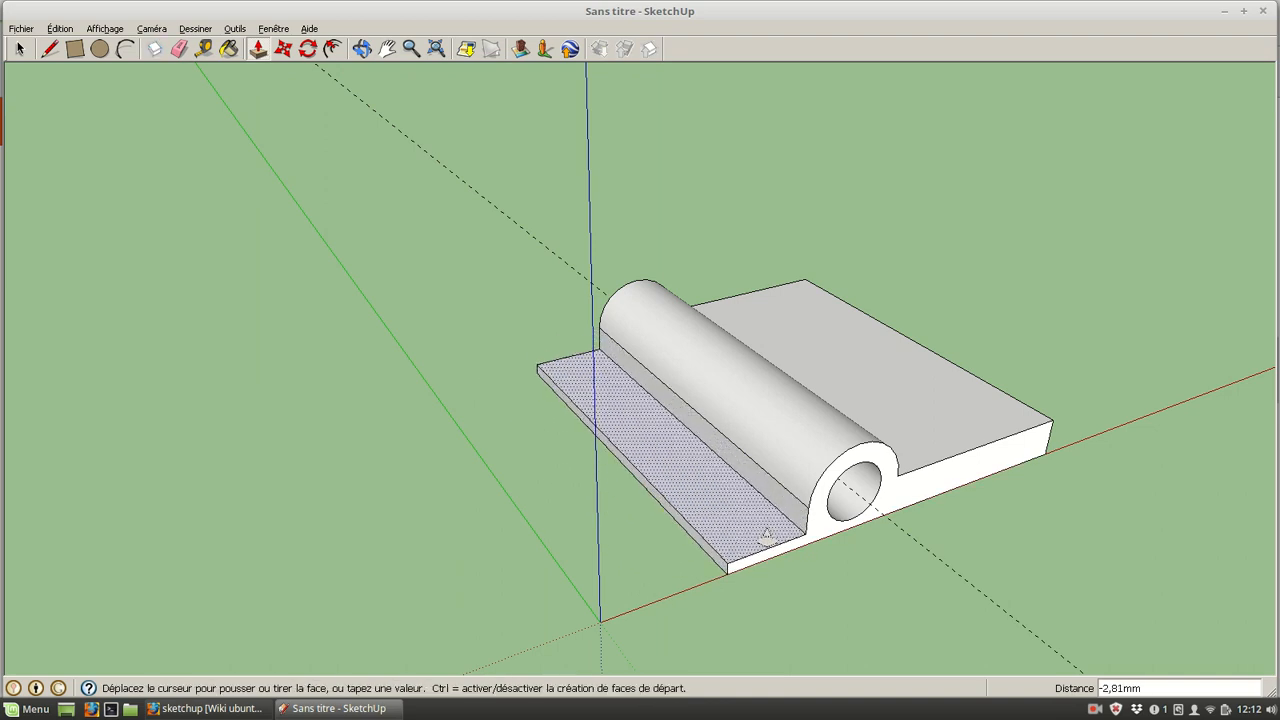
left_click(766, 537)
Lower the top face of the opposite wing and push its outer side face inward by about 10.2 mm.
left_click(362, 48)
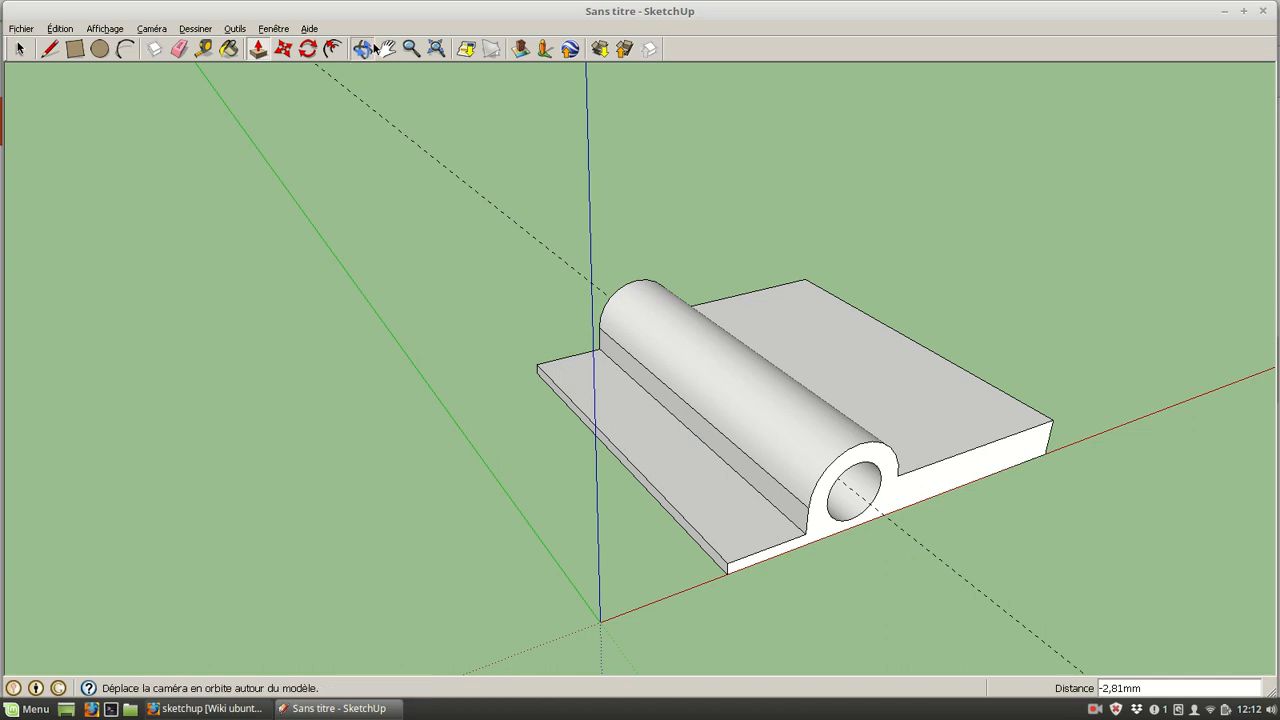
left_click_drag(982, 353, 272, 72)
left_click(256, 50)
left_click(527, 503)
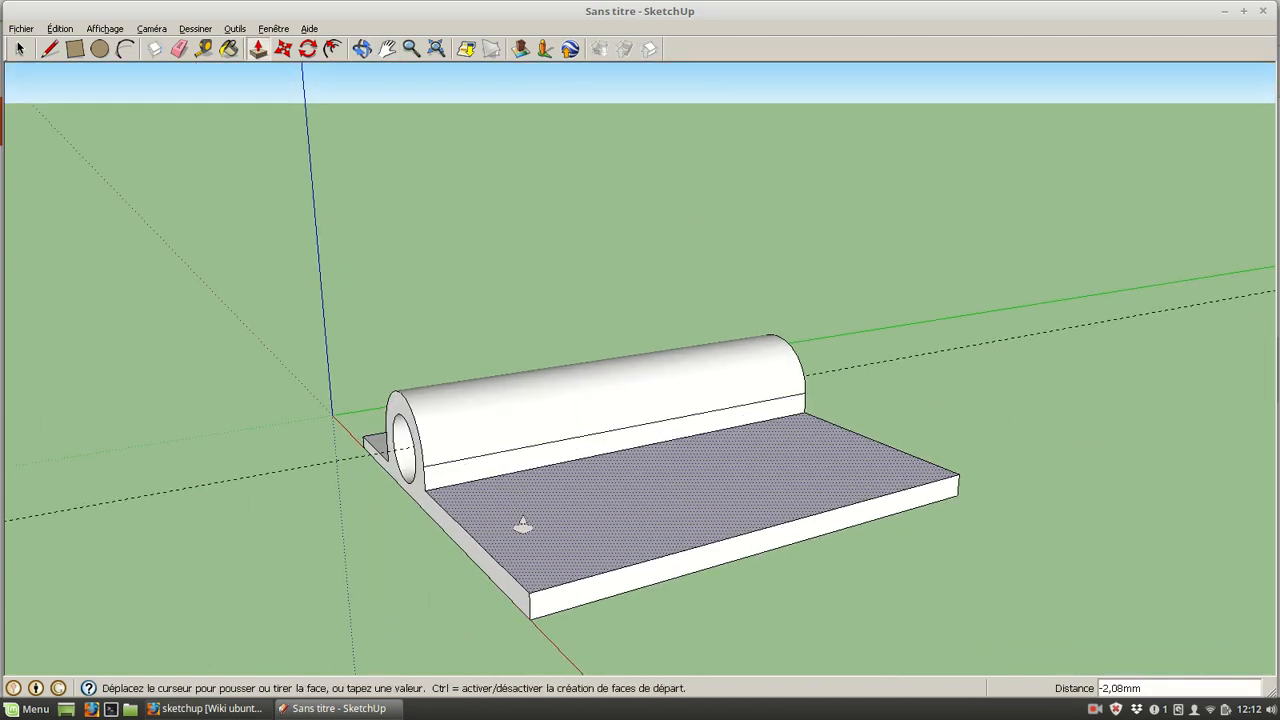
left_click(520, 530)
left_click(598, 604)
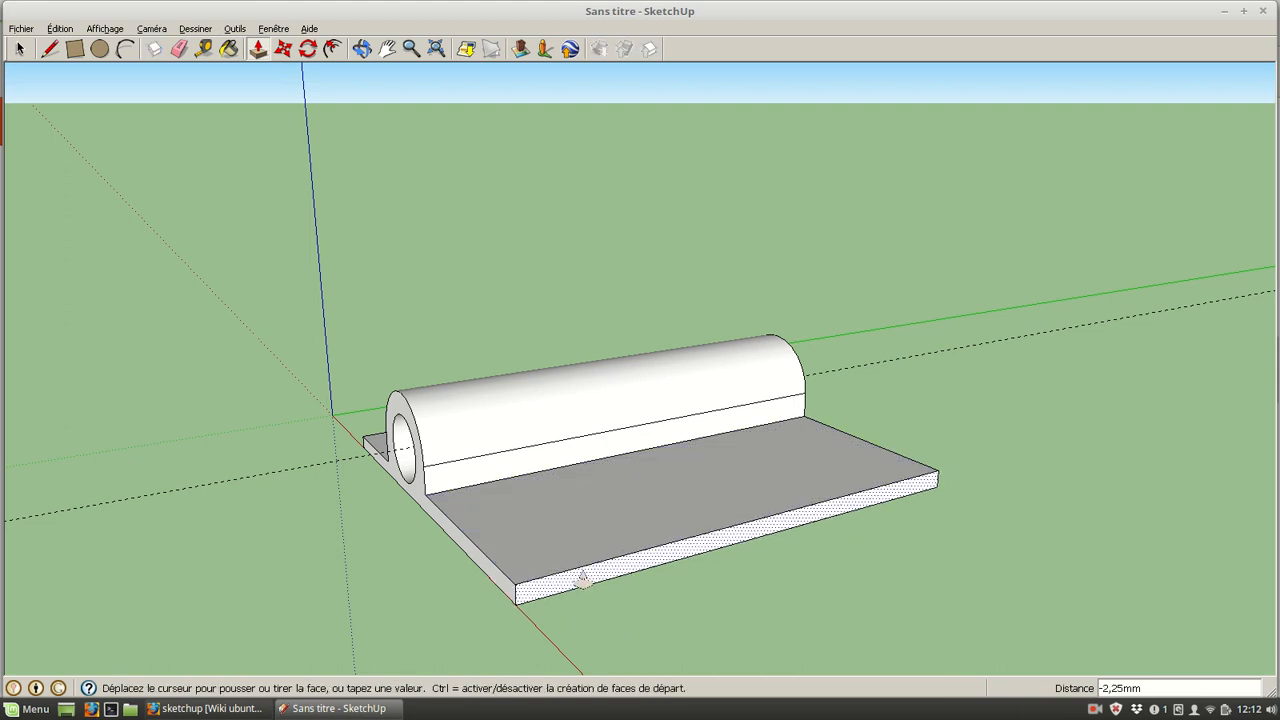
left_click(550, 525)
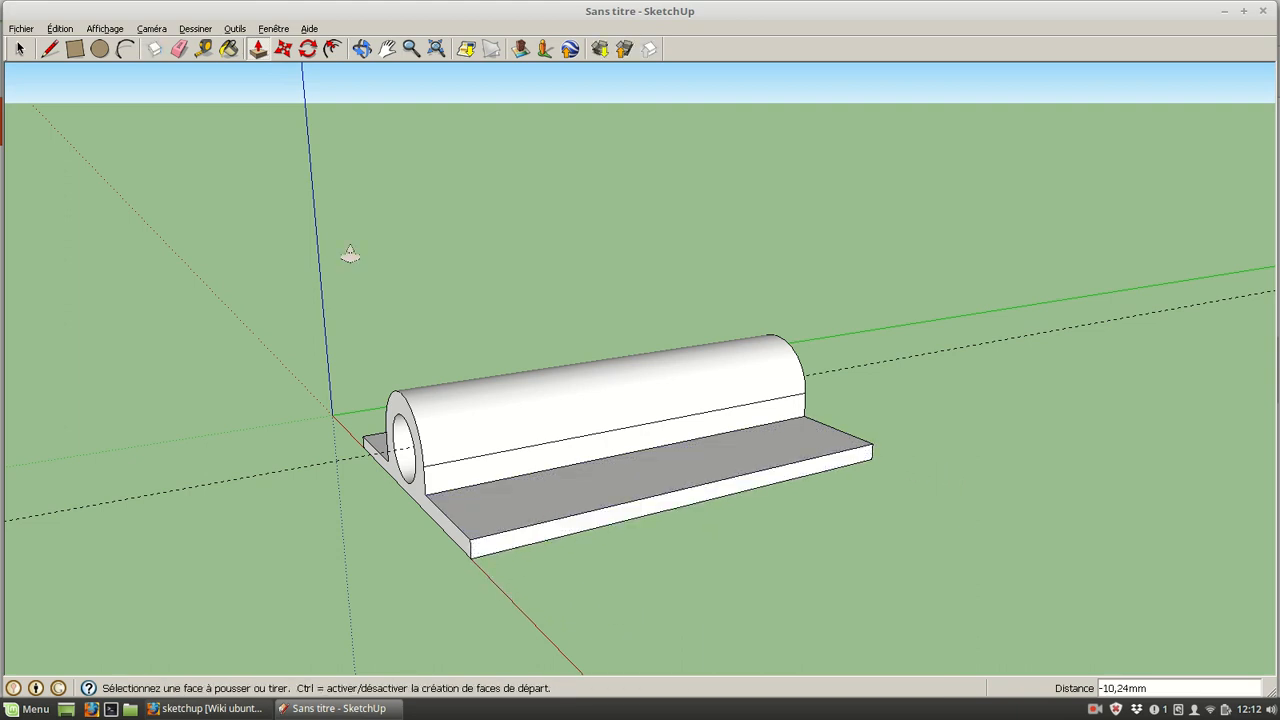
Draw a circle about 2 mm in radius near the front end of the wing farther from the origin and push it about 1.5 mm through.
left_click(100, 48)
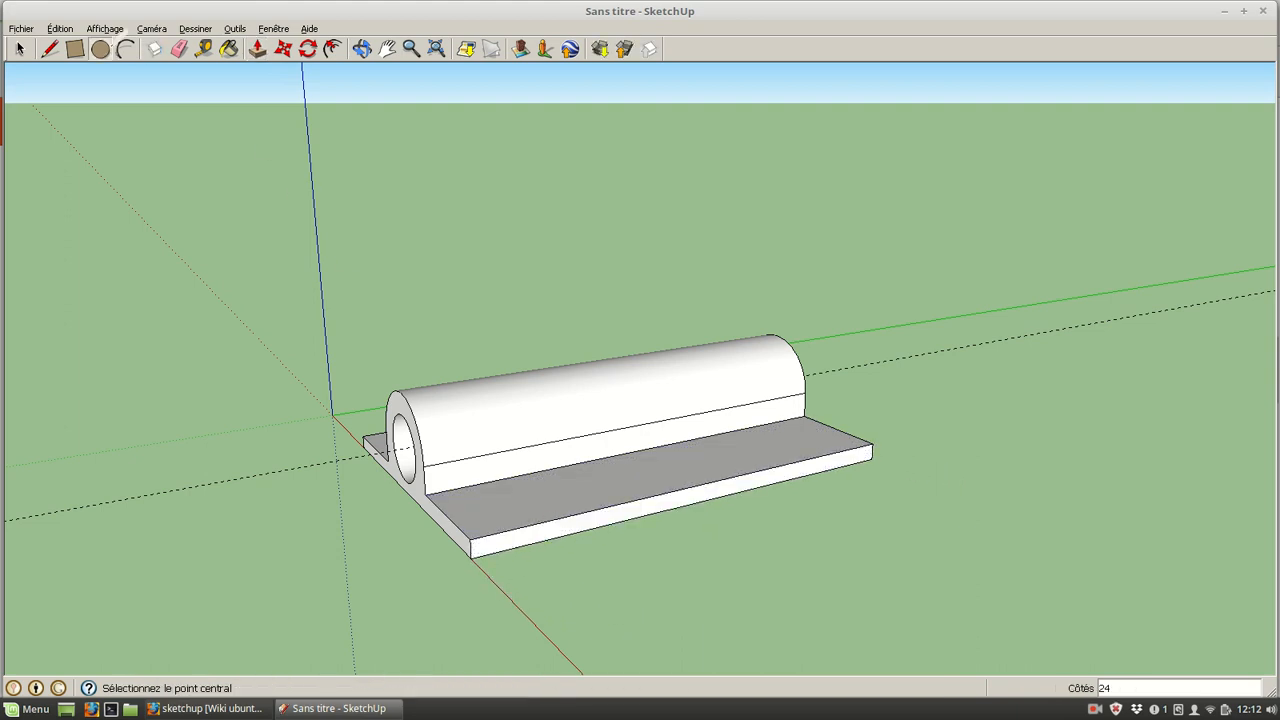
left_click(515, 503)
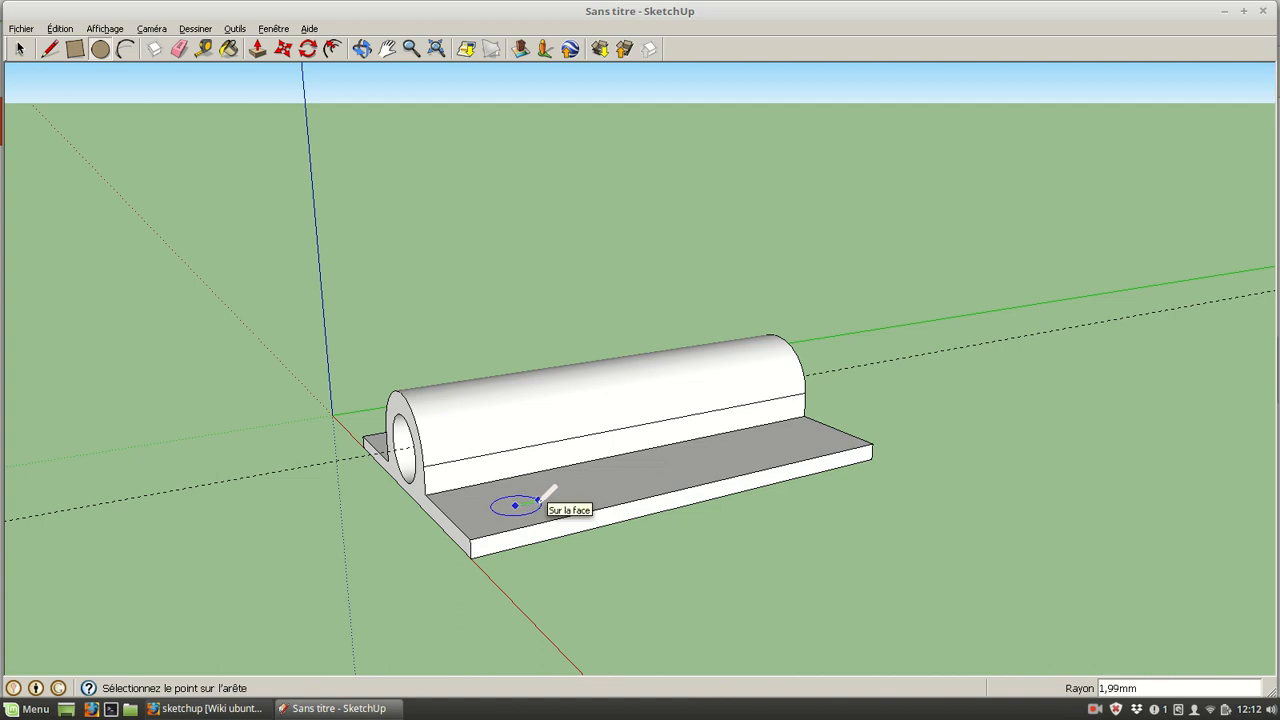
left_click(565, 498)
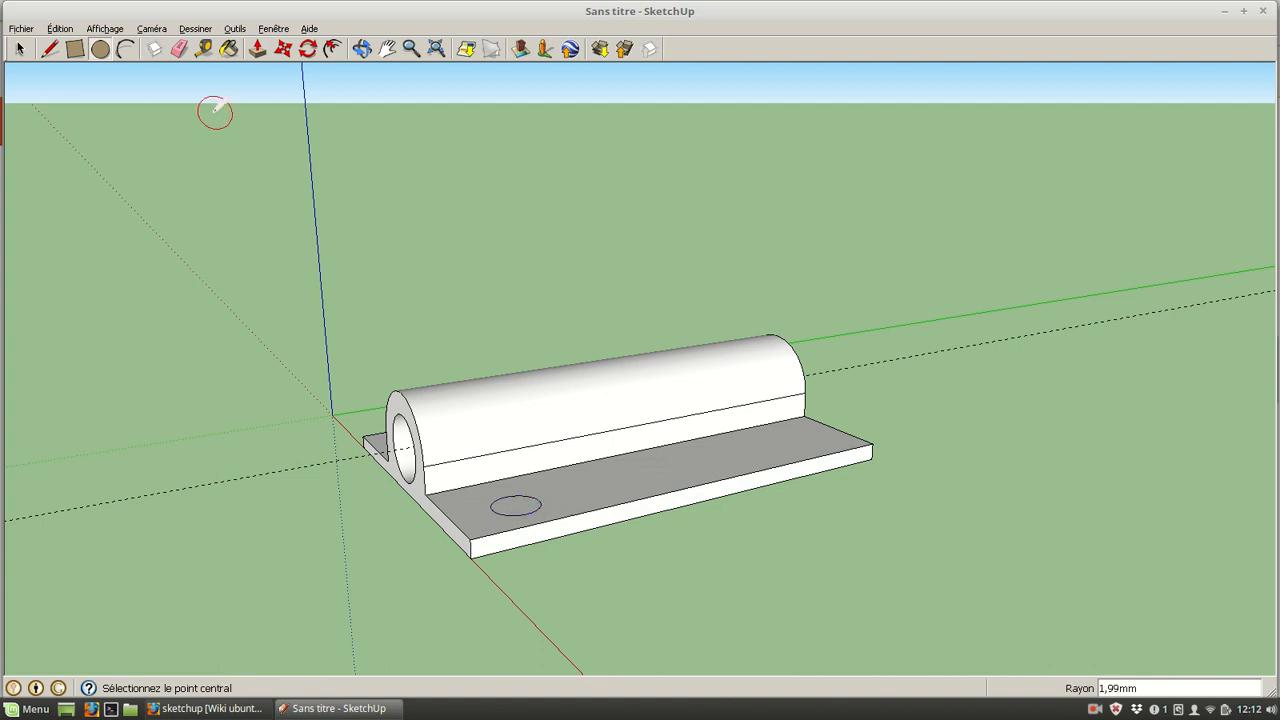
left_click(257, 48)
left_click(516, 506)
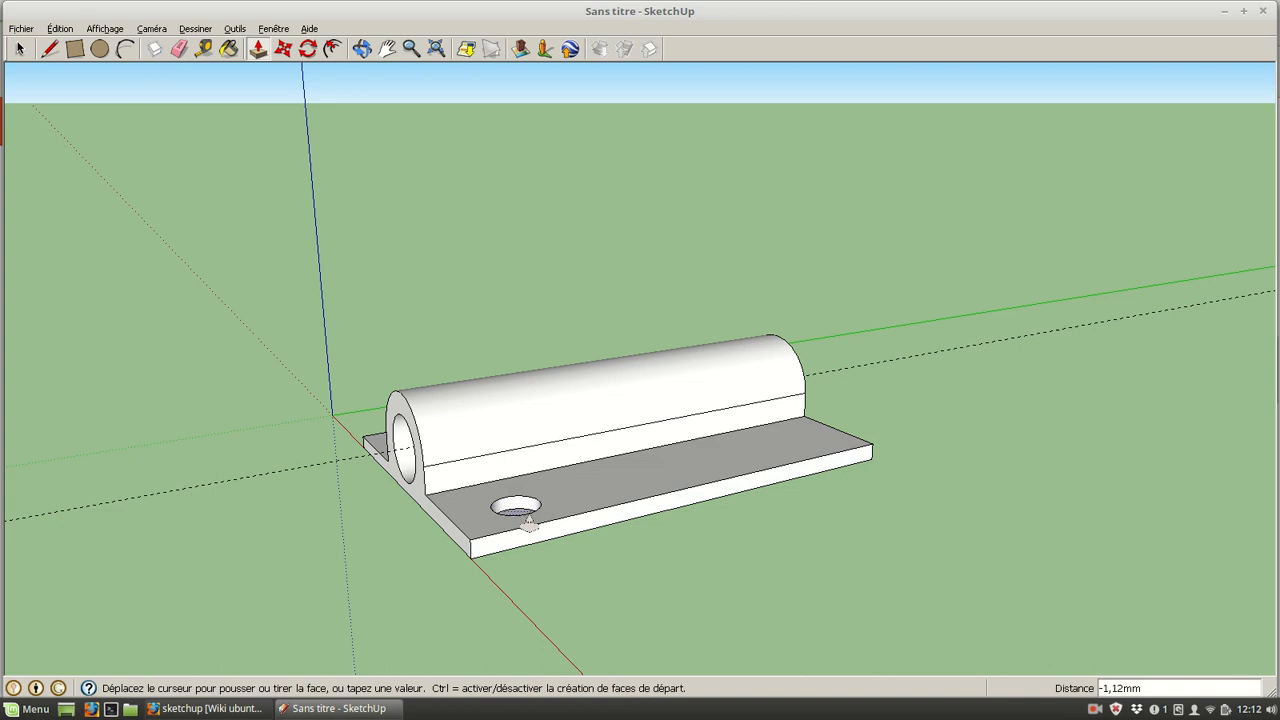
left_click(490, 560)
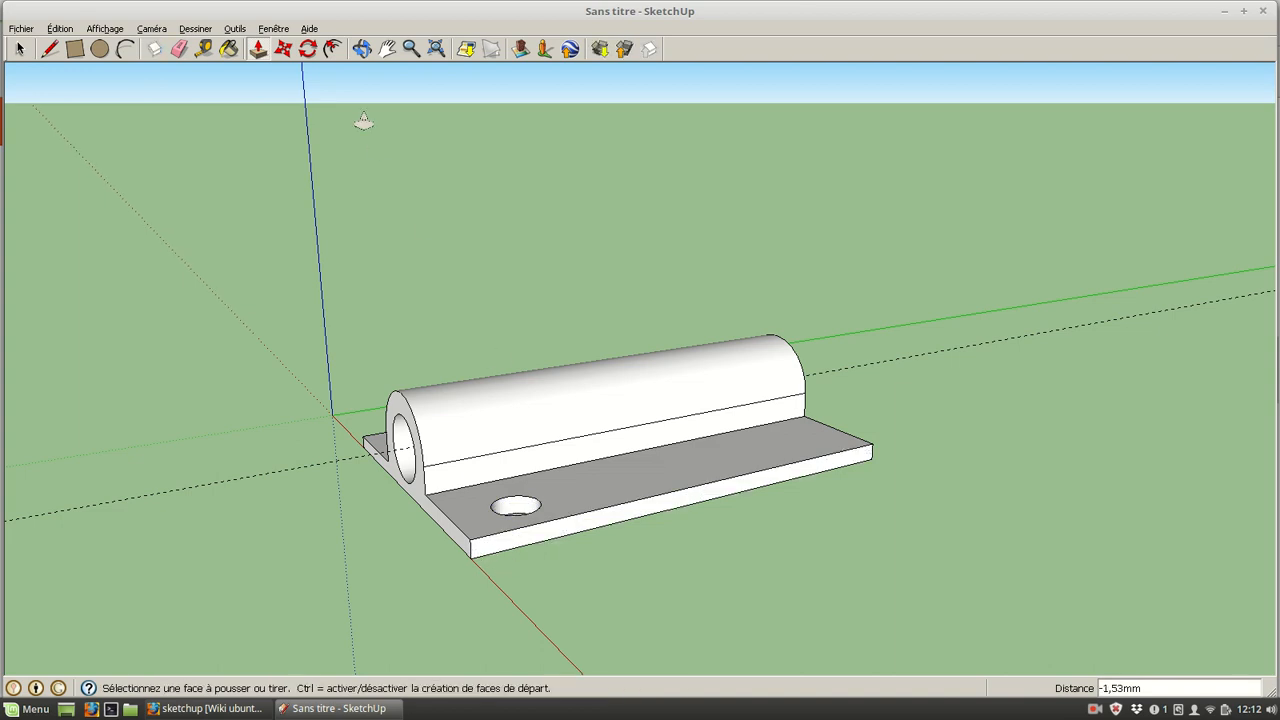
Save the model as "piece modele" in Mes documents as a SketchUp model file.
left_click(361, 49)
left_click_drag(450, 200, 945, 337)
left_click_drag(547, 537, 795, 641)
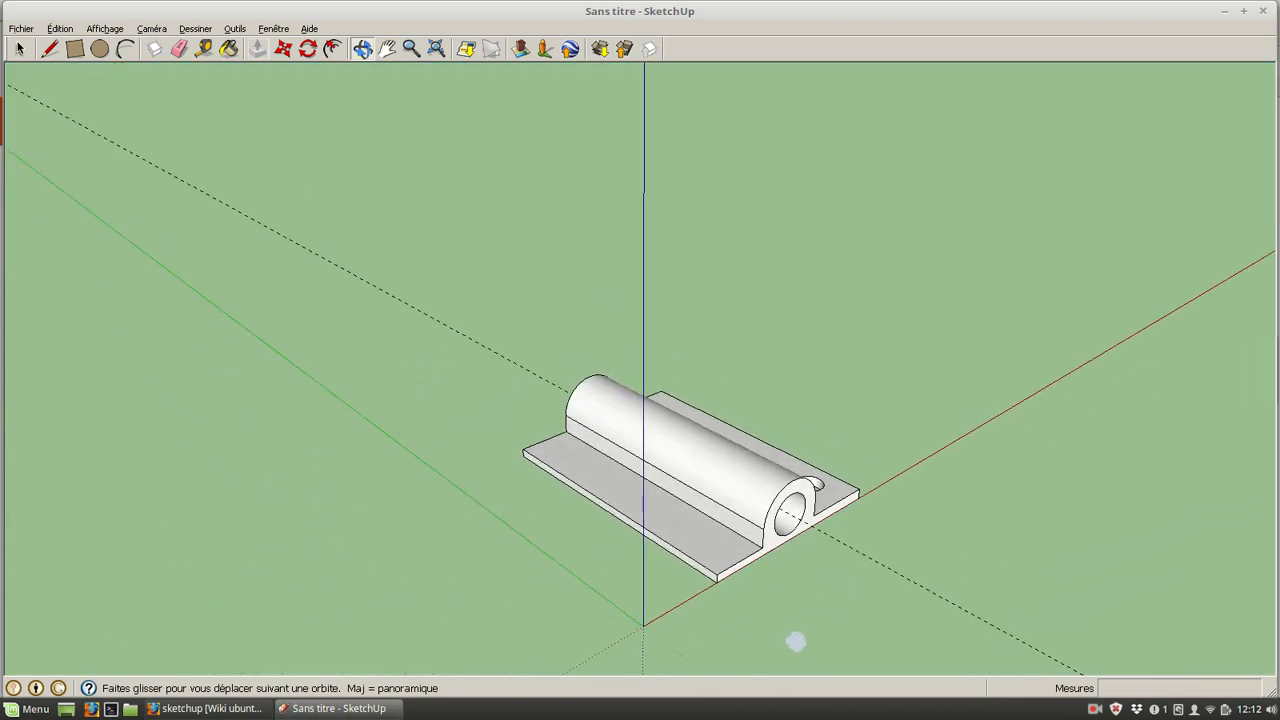
scroll(800, 627, "up", 3)
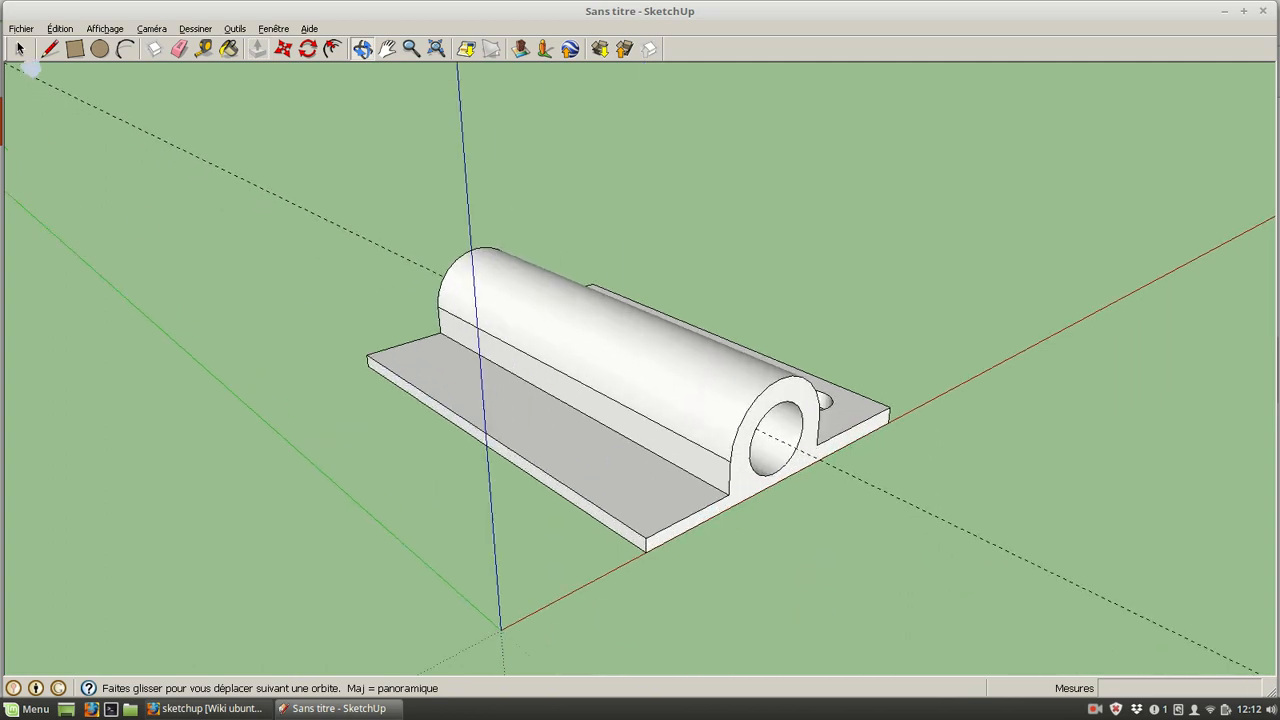
left_click(21, 28)
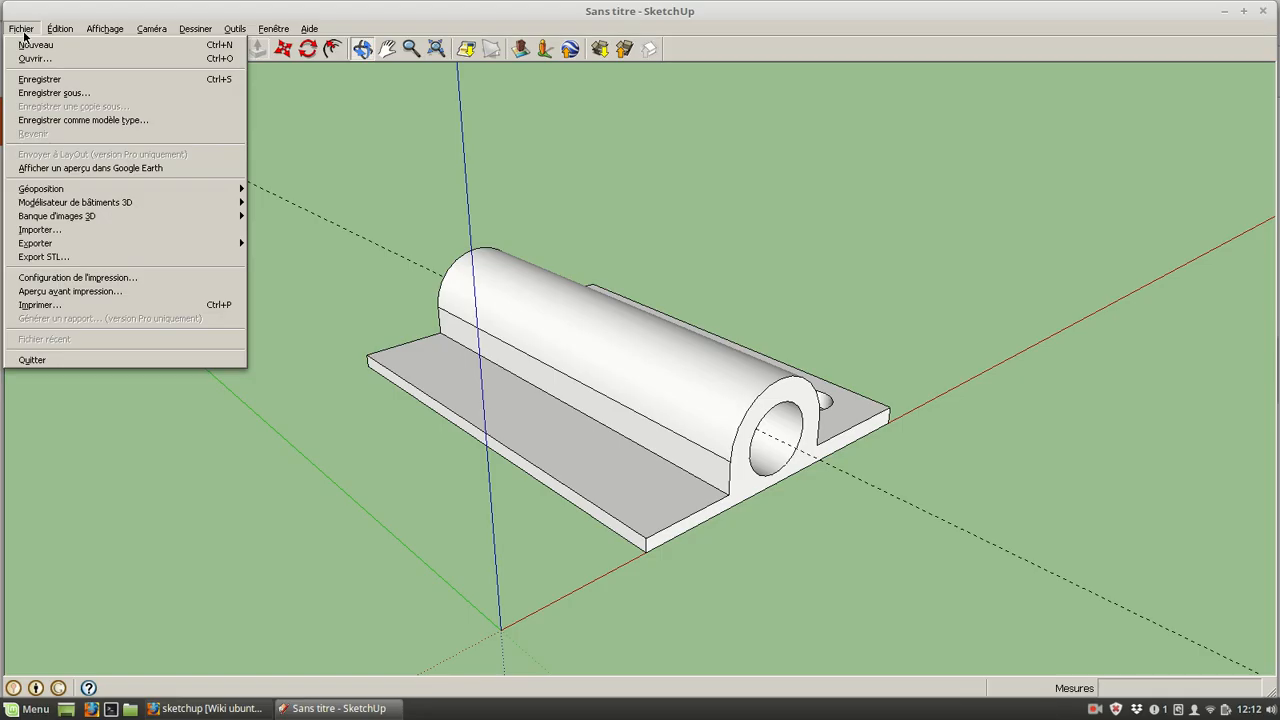
left_click(80, 93)
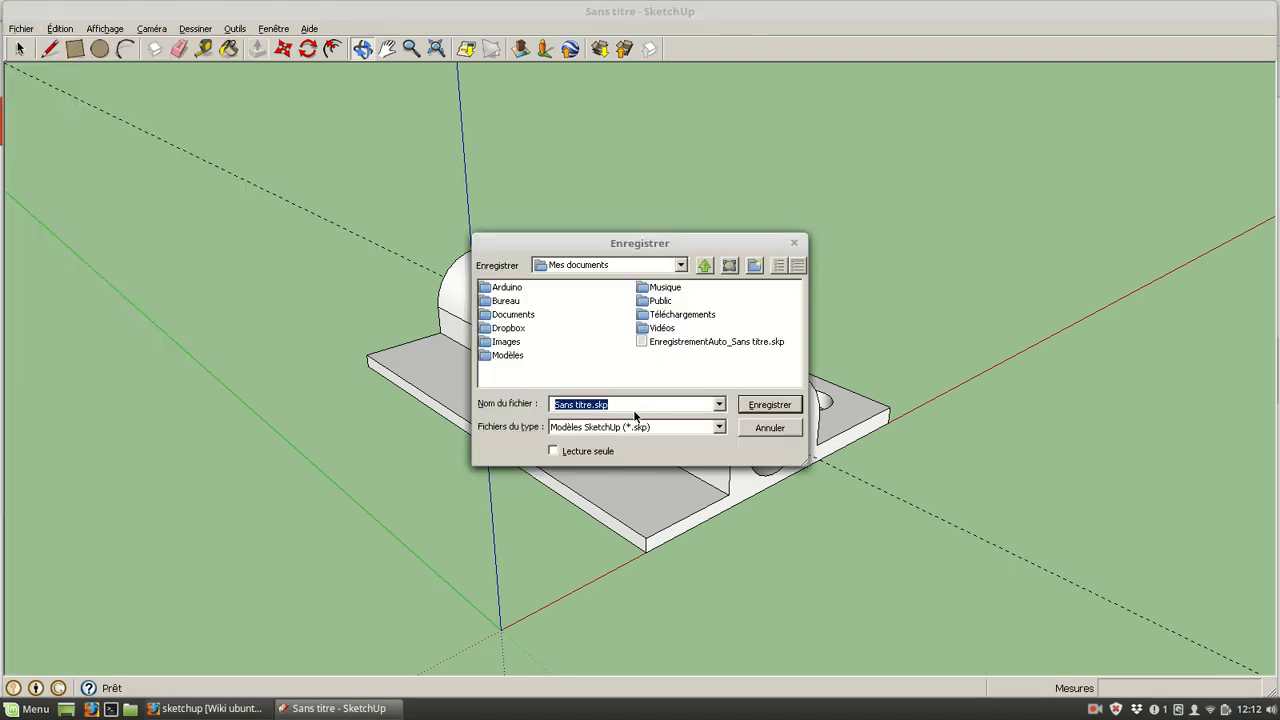
type("piece modele")
left_click(755, 407)
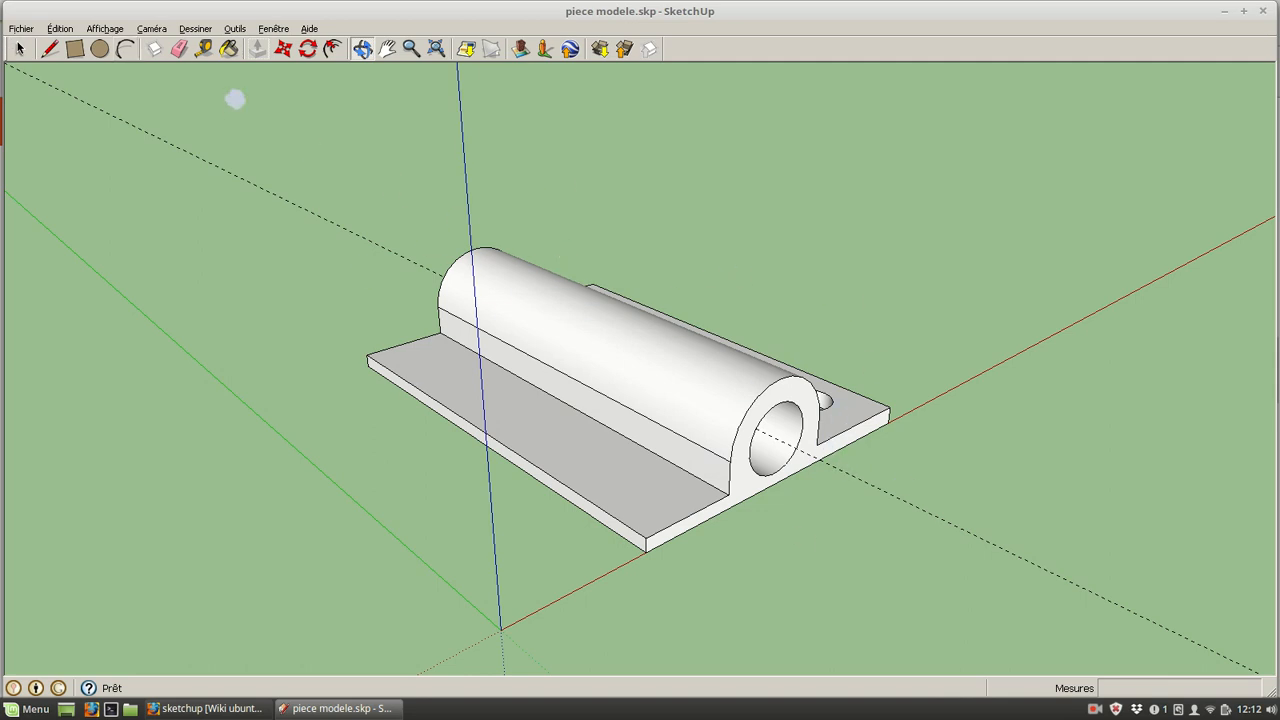
Open the STL export options for the finished part and close them without exporting.
left_click(361, 49)
left_click_drag(786, 343, 189, 479)
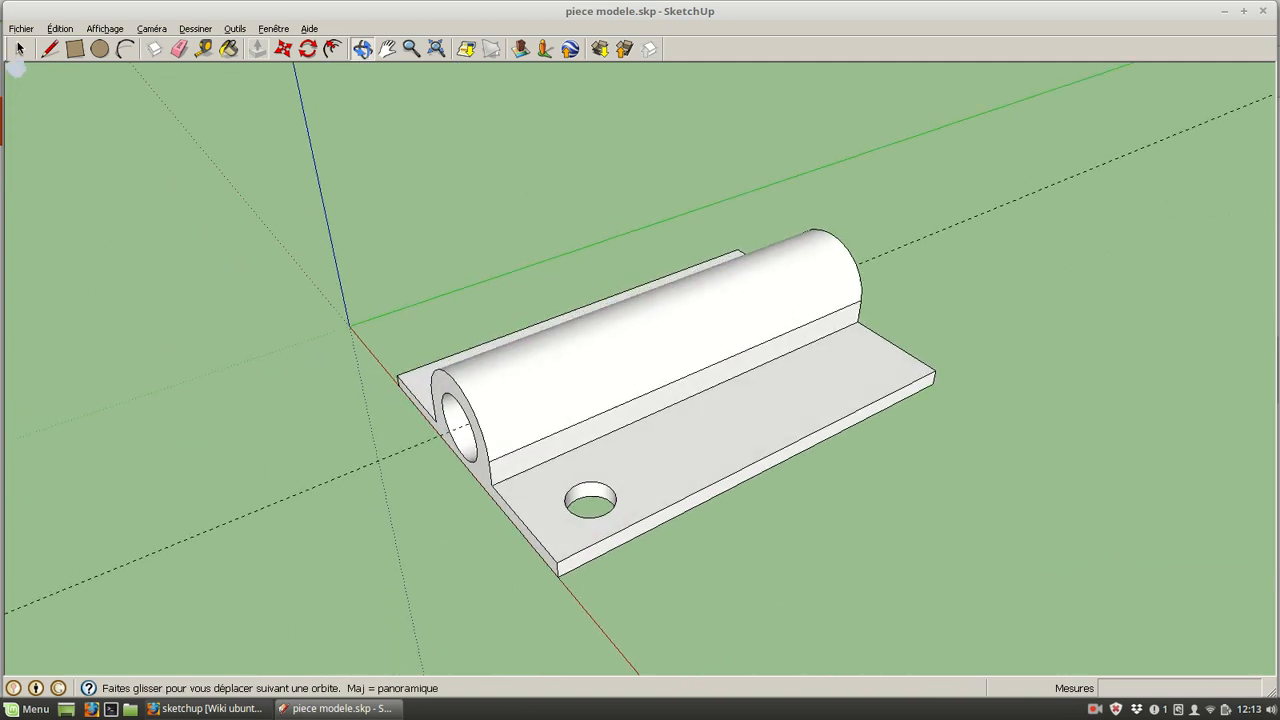
left_click(21, 29)
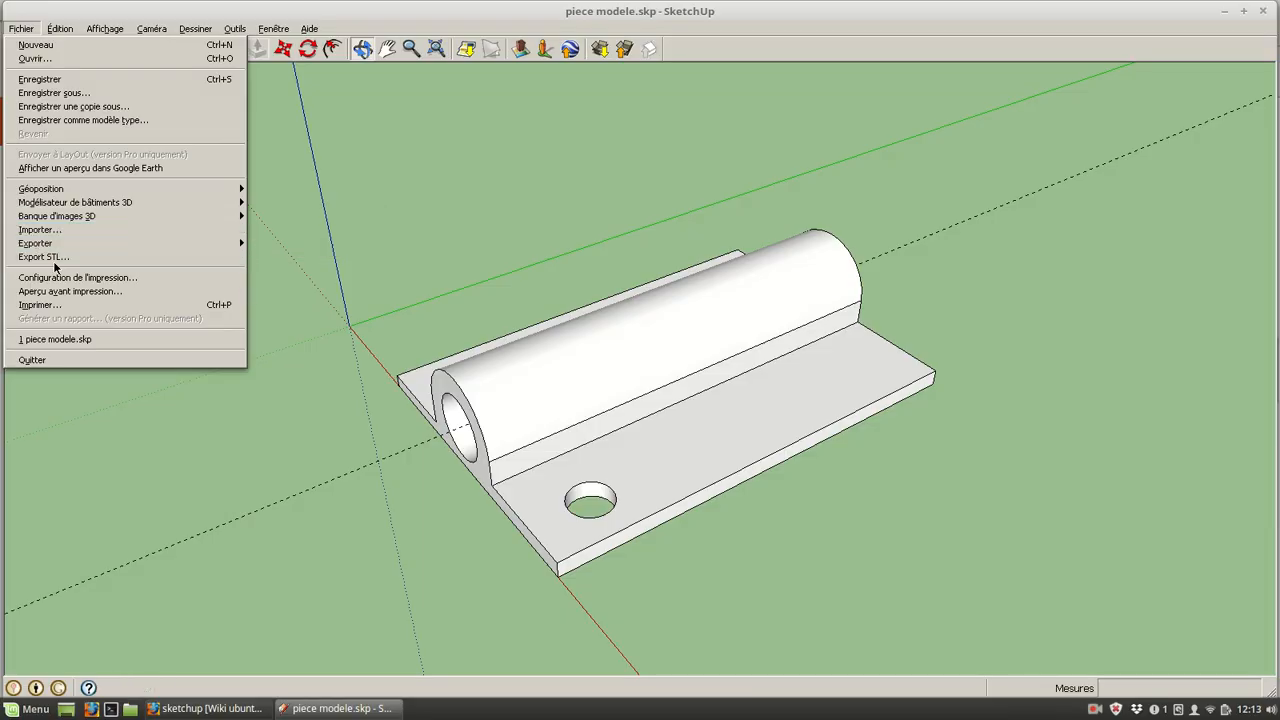
left_click(55, 259)
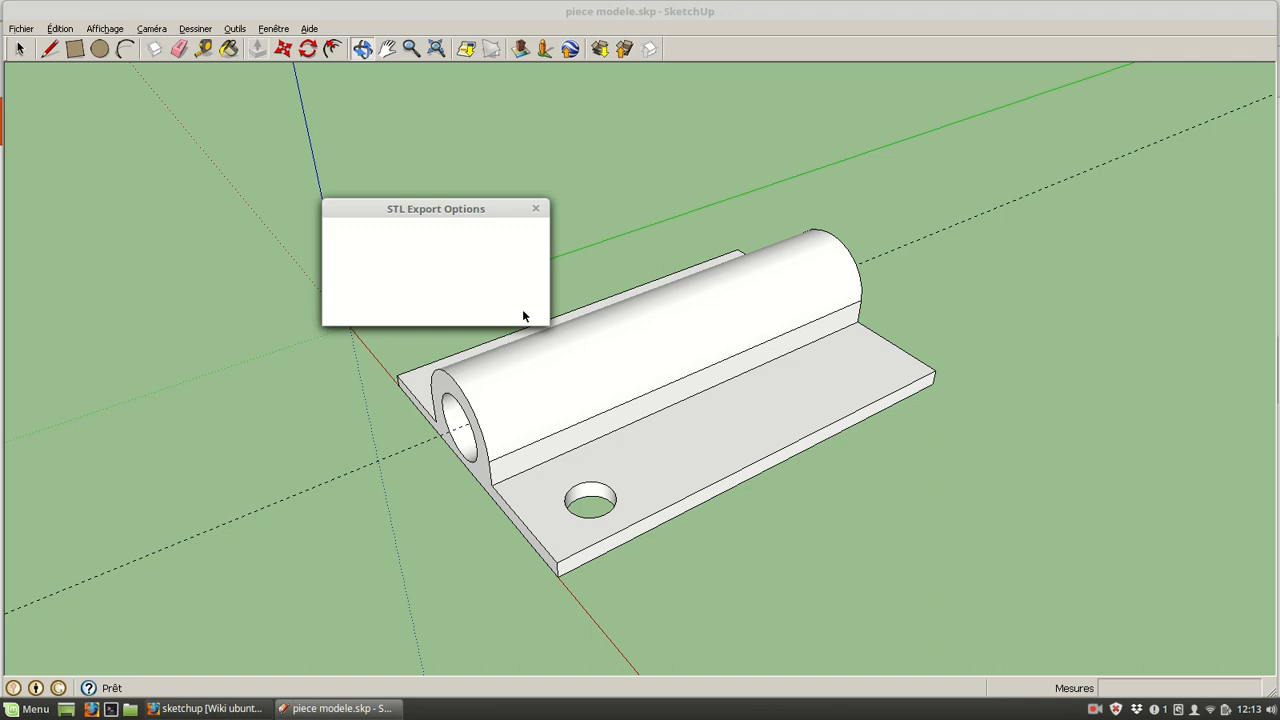
left_click_drag(468, 210, 202, 150)
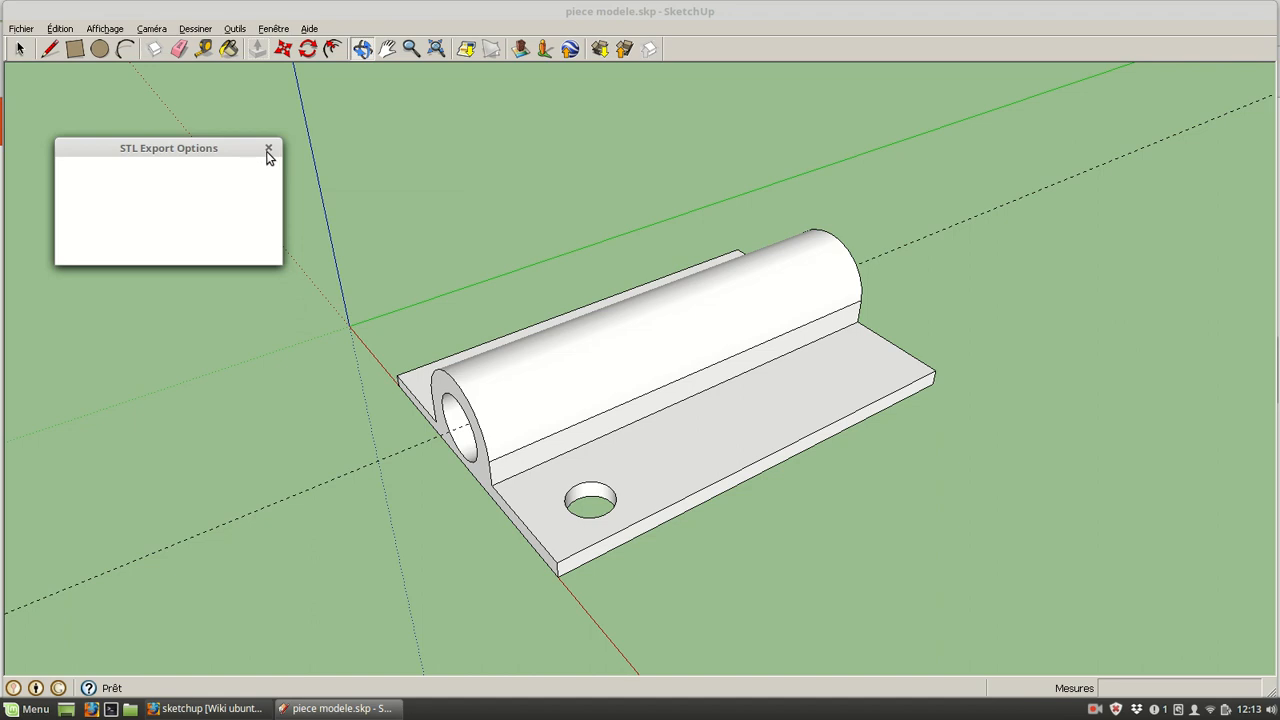
left_click(268, 150)
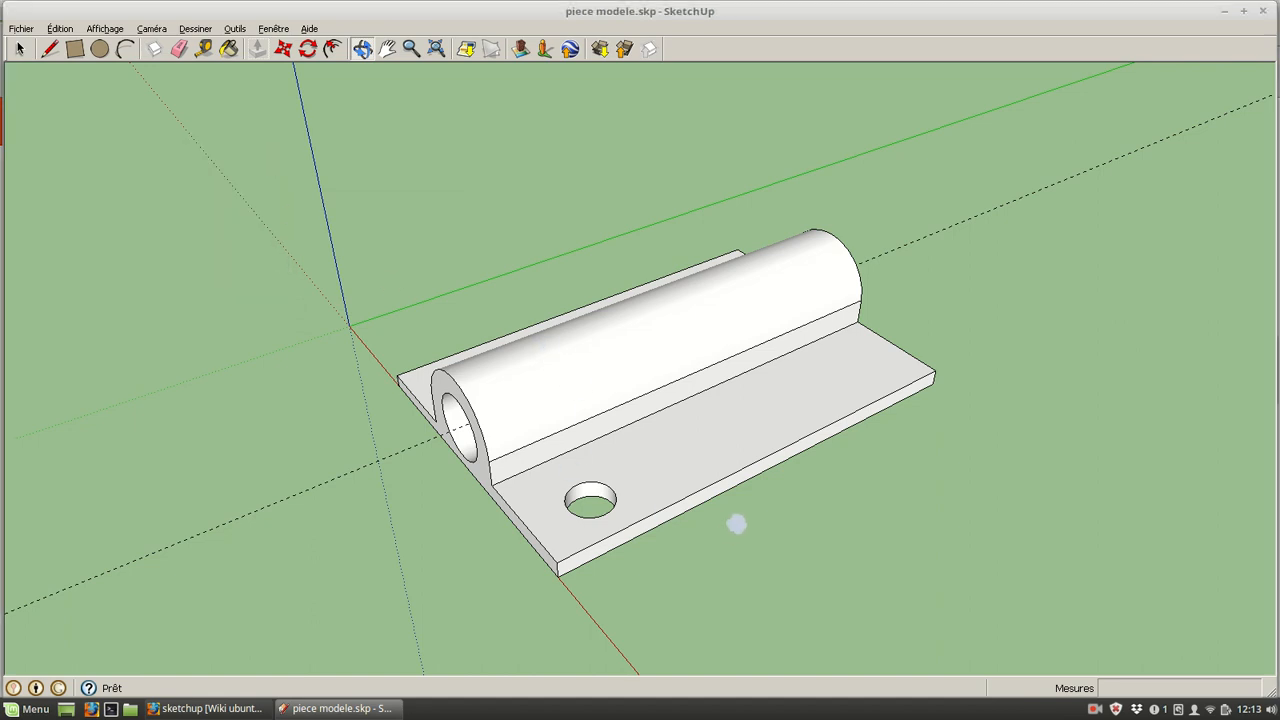
left_click_drag(760, 500, 1082, 404)
left_click_drag(777, 514, 906, 406)
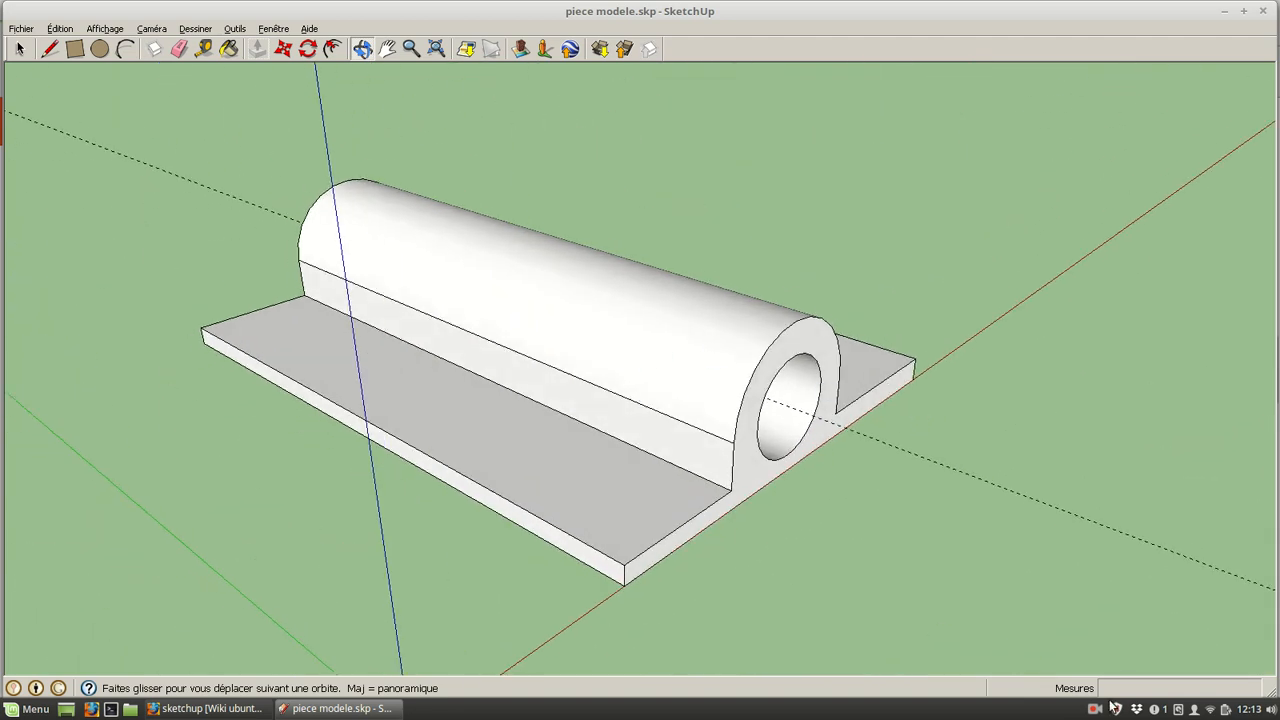